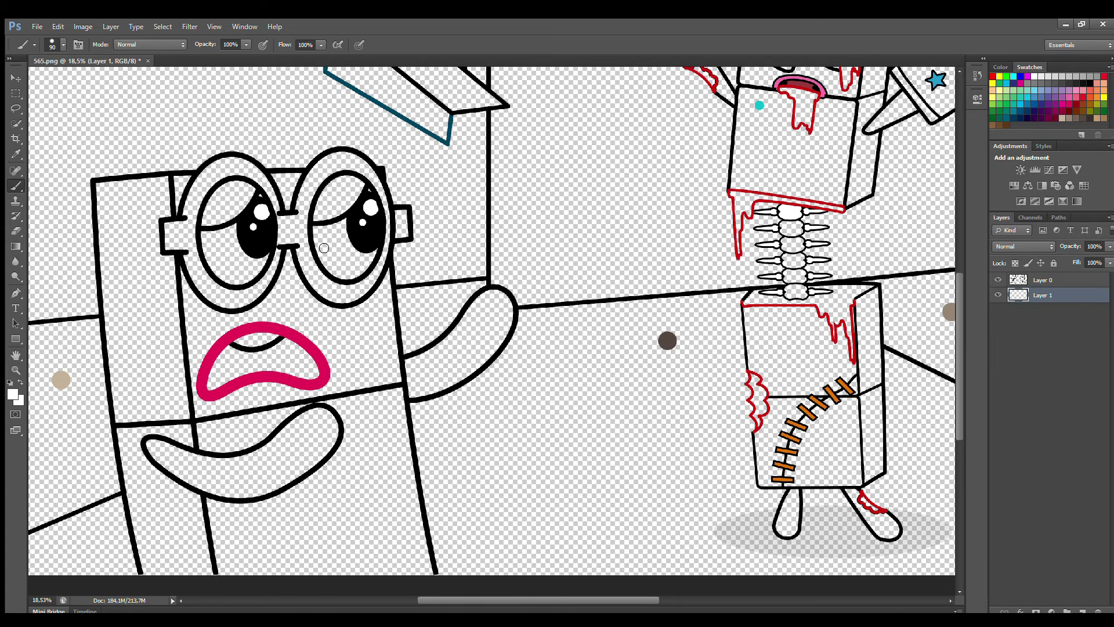
# Paint the whites of both eyes and the teeth of the glasses-wearing block character white on Layer 1
pyautogui.moveTo(325, 238)
pyautogui.mouseDown()
pyautogui.moveTo(346, 275)
pyautogui.moveTo(370, 267)
pyautogui.moveTo(375, 224)
pyautogui.moveTo(344, 234)
pyautogui.moveTo(347, 264)
pyautogui.moveTo(361, 244)
pyautogui.mouseUp()
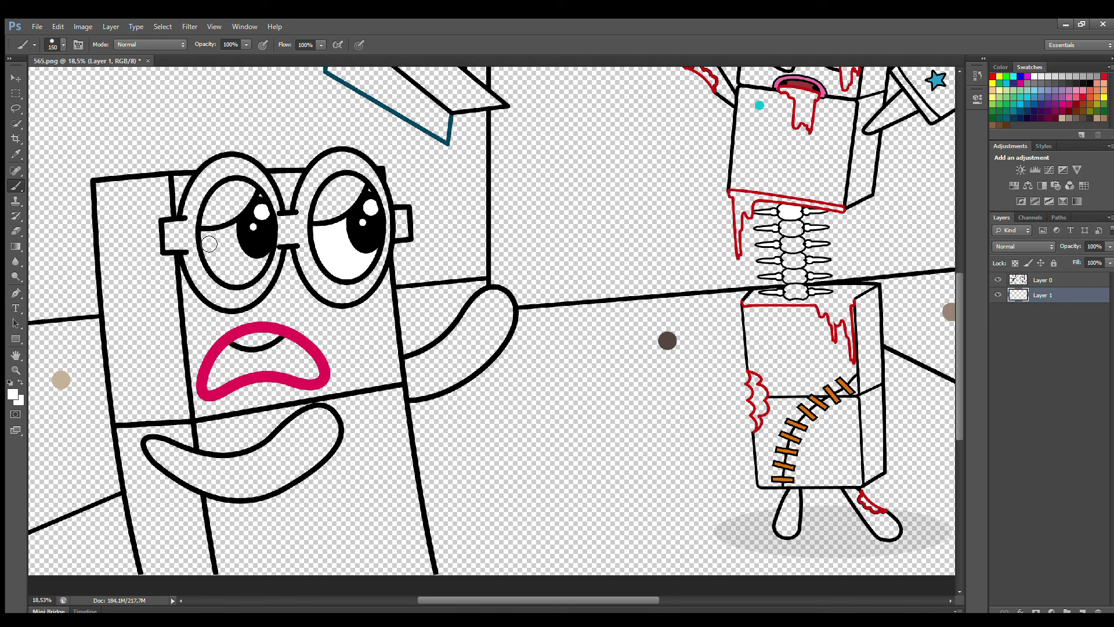
pyautogui.moveTo(209, 243)
pyautogui.mouseDown()
pyautogui.moveTo(234, 279)
pyautogui.moveTo(257, 274)
pyautogui.moveTo(264, 258)
pyautogui.moveTo(221, 243)
pyautogui.moveTo(248, 230)
pyautogui.moveTo(251, 254)
pyautogui.mouseUp()
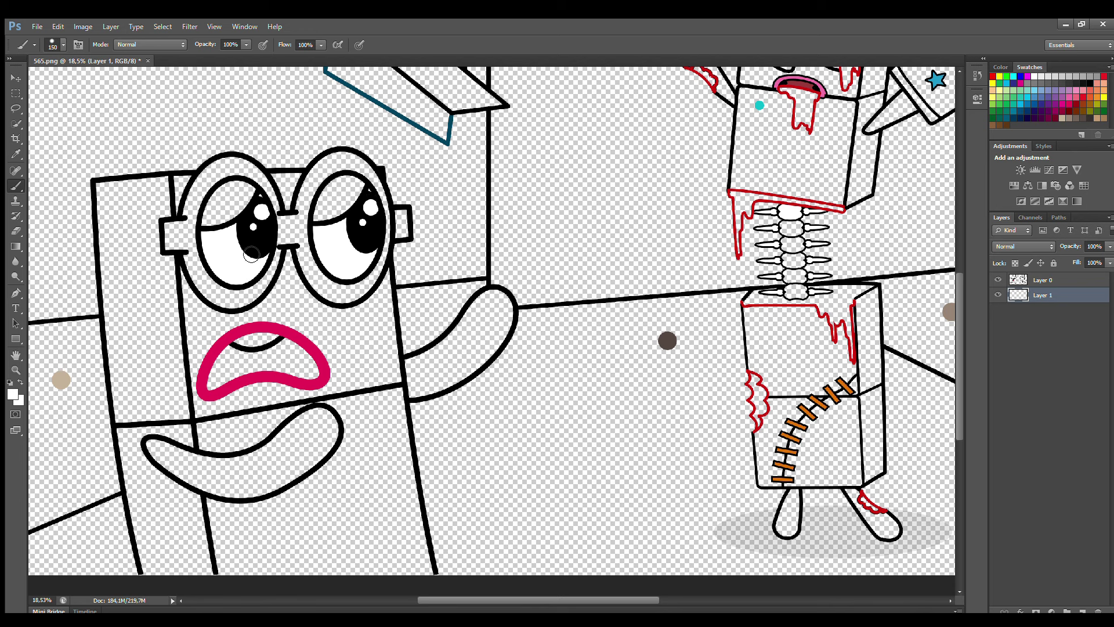
pyautogui.moveTo(239, 339); pyautogui.dragTo(274, 339)
# Add a layer beneath Layer 1, painting both arms purple on Layer 1 and the glasses and eyelids purple on the new layer
pyautogui.moveTo(646, 601); pyautogui.dragTo(652, 601)
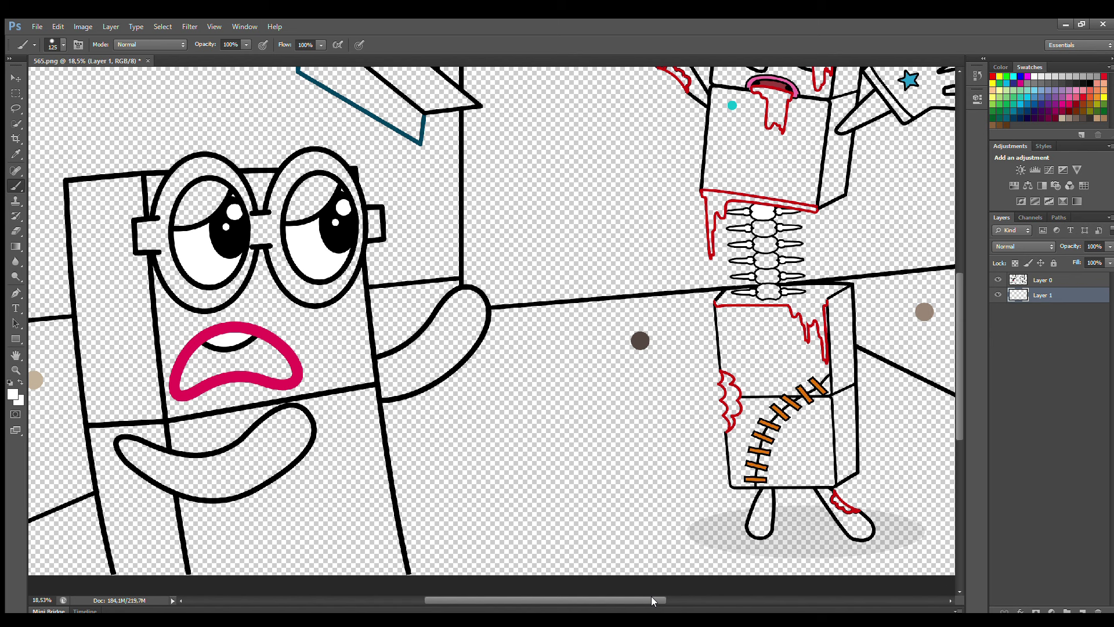
pyautogui.click(1082, 610)
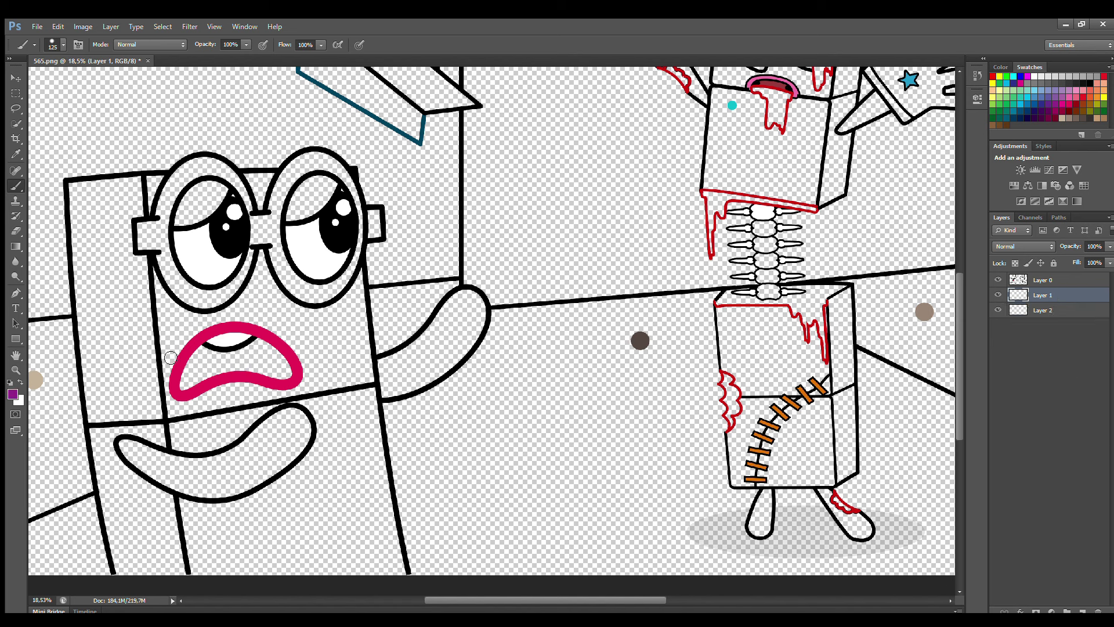
pyautogui.moveTo(128, 450)
pyautogui.mouseDown()
pyautogui.moveTo(164, 481)
pyautogui.moveTo(230, 495)
pyautogui.moveTo(290, 461)
pyautogui.moveTo(309, 440)
pyautogui.moveTo(308, 425)
pyautogui.moveTo(275, 424)
pyautogui.moveTo(227, 463)
pyautogui.moveTo(188, 466)
pyautogui.moveTo(139, 449)
pyautogui.moveTo(165, 471)
pyautogui.moveTo(247, 458)
pyautogui.moveTo(293, 427)
pyautogui.moveTo(229, 479)
pyautogui.moveTo(279, 441)
pyautogui.mouseUp()
pyautogui.moveTo(384, 388)
pyautogui.mouseDown()
pyautogui.moveTo(383, 377)
pyautogui.moveTo(390, 390)
pyautogui.moveTo(432, 377)
pyautogui.moveTo(481, 332)
pyautogui.moveTo(477, 296)
pyautogui.moveTo(401, 372)
pyautogui.moveTo(458, 316)
pyautogui.moveTo(470, 319)
pyautogui.mouseUp()
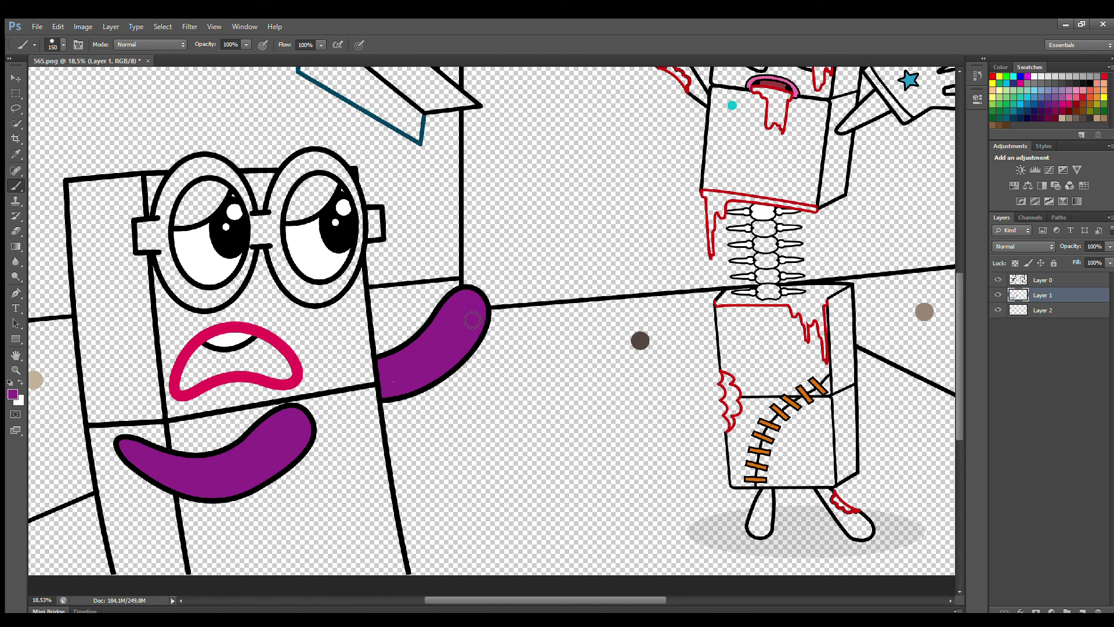
pyautogui.click(1043, 310)
pyautogui.moveTo(148, 226)
pyautogui.mouseDown()
pyautogui.moveTo(146, 249)
pyautogui.moveTo(201, 306)
pyautogui.moveTo(226, 302)
pyautogui.moveTo(259, 249)
pyautogui.moveTo(275, 247)
pyautogui.moveTo(310, 301)
pyautogui.moveTo(331, 298)
pyautogui.moveTo(367, 236)
pyautogui.moveTo(379, 238)
pyautogui.moveTo(335, 168)
pyautogui.moveTo(311, 163)
pyautogui.moveTo(296, 174)
pyautogui.moveTo(263, 224)
pyautogui.moveTo(230, 174)
pyautogui.moveTo(202, 169)
pyautogui.moveTo(177, 185)
pyautogui.moveTo(161, 231)
pyautogui.moveTo(231, 199)
pyautogui.moveTo(186, 259)
pyautogui.moveTo(218, 297)
pyautogui.moveTo(247, 235)
pyautogui.moveTo(264, 241)
pyautogui.moveTo(305, 187)
pyautogui.moveTo(330, 201)
pyautogui.moveTo(298, 242)
pyautogui.moveTo(342, 279)
pyautogui.mouseUp()
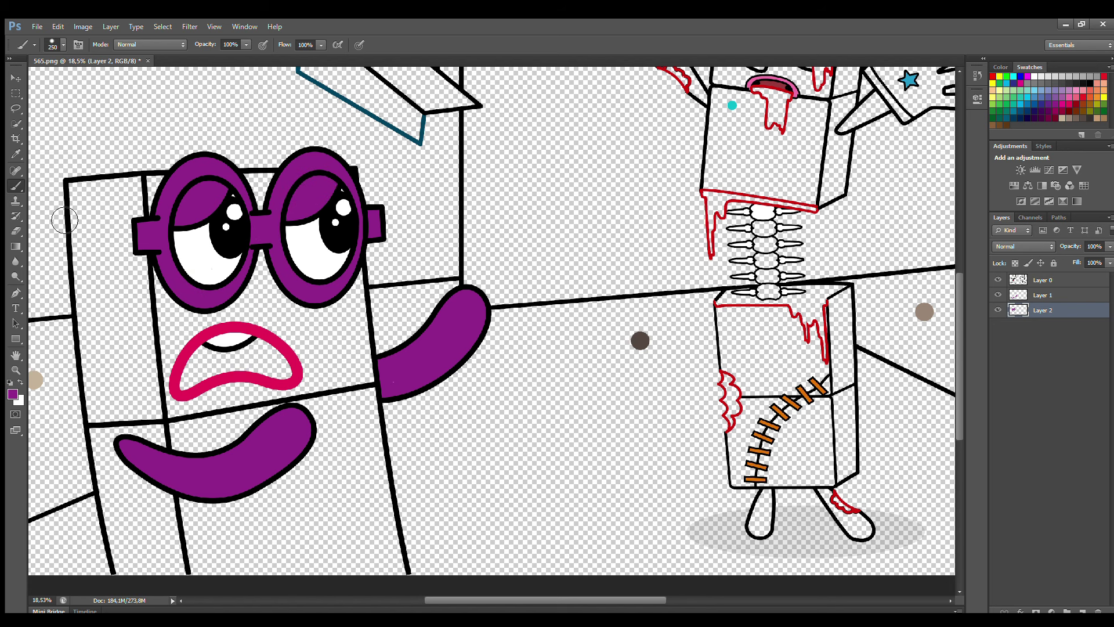
# Paint the inside of the glasses-wearing character's mouth dark red on Layer 2
pyautogui.click(15, 154)
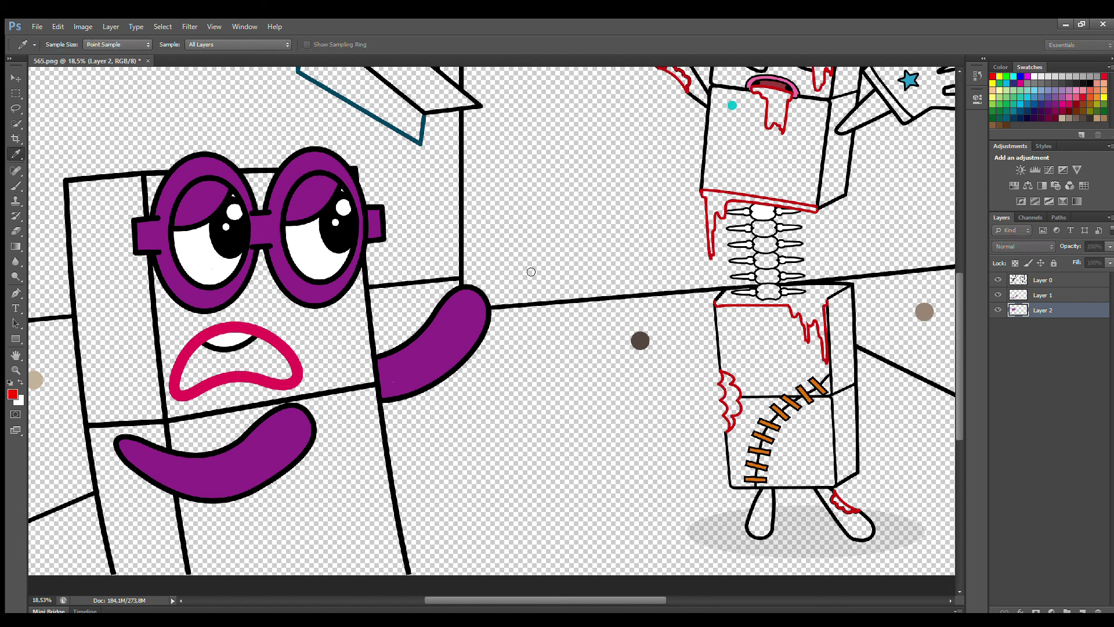
pyautogui.press('b')
pyautogui.moveTo(191, 386)
pyautogui.mouseDown()
pyautogui.moveTo(228, 364)
pyautogui.moveTo(262, 358)
pyautogui.moveTo(291, 379)
pyautogui.moveTo(208, 382)
pyautogui.mouseUp()
# Add a new layer beneath Layer 2 and fill the front face of the glasses-wearing block character with orange
pyautogui.click(1082, 612)
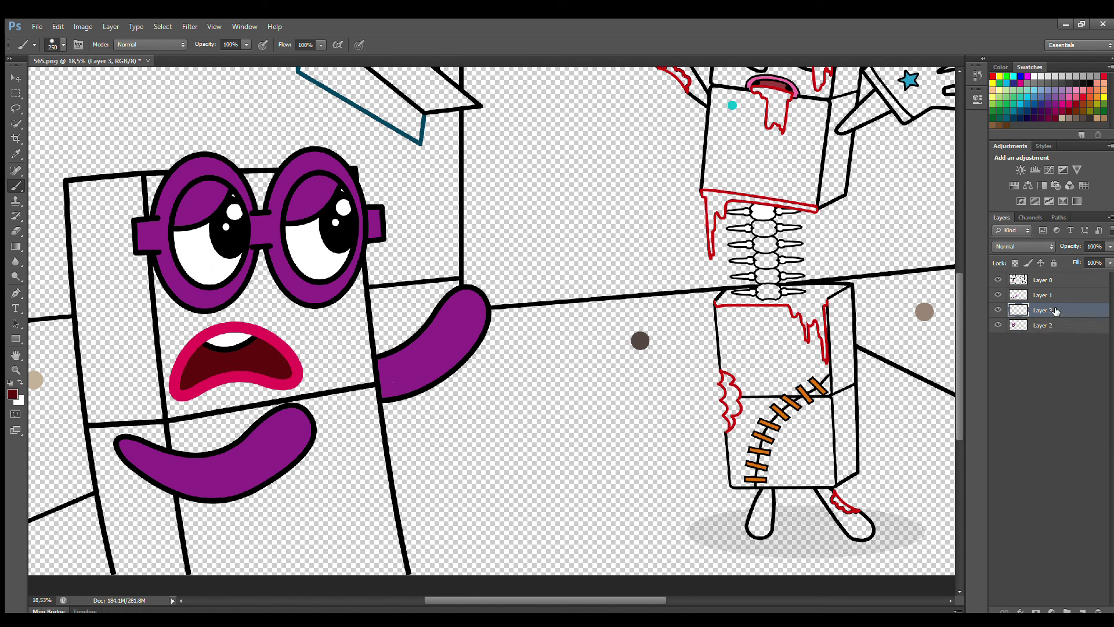
pyautogui.click(1099, 99)
pyautogui.moveTo(161, 203)
pyautogui.mouseDown()
pyautogui.moveTo(200, 548)
pyautogui.moveTo(371, 566)
pyautogui.moveTo(397, 548)
pyautogui.moveTo(361, 395)
pyautogui.moveTo(350, 277)
pyautogui.mouseUp()
pyautogui.press(']')
pyautogui.press(']')
pyautogui.press(']')
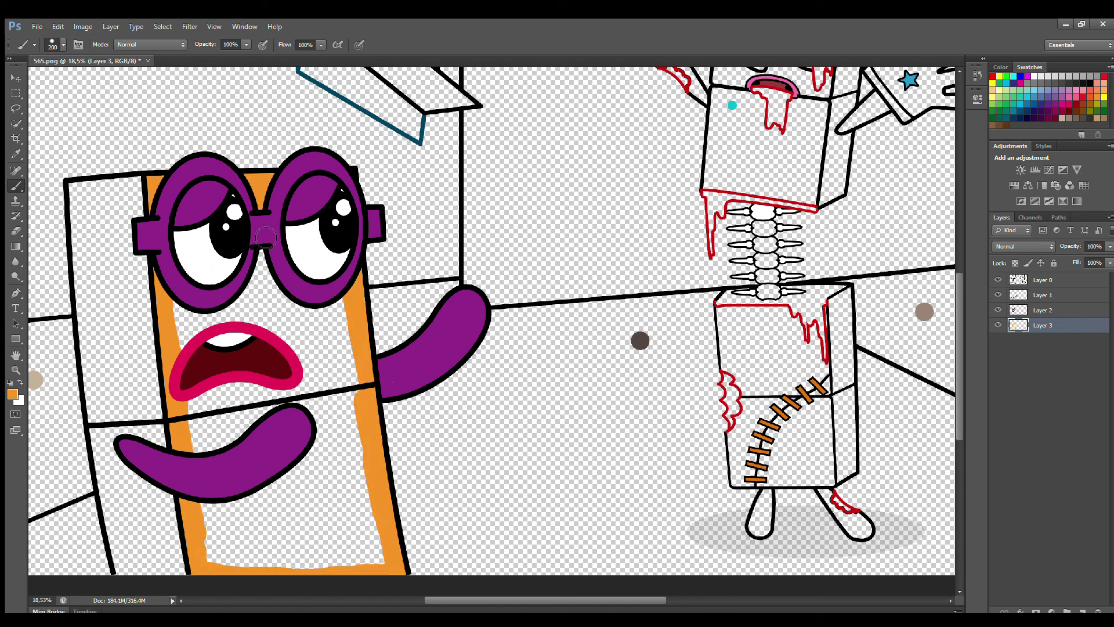
pyautogui.moveTo(264, 290)
pyautogui.mouseDown()
pyautogui.moveTo(206, 464)
pyautogui.moveTo(368, 474)
pyautogui.moveTo(243, 325)
pyautogui.moveTo(267, 441)
pyautogui.moveTo(301, 499)
pyautogui.moveTo(273, 531)
pyautogui.mouseUp()
# Paint the block character's side face darker orange on a new layer beneath Layer 3, then make Layer 1 active
pyautogui.click(1080, 611)
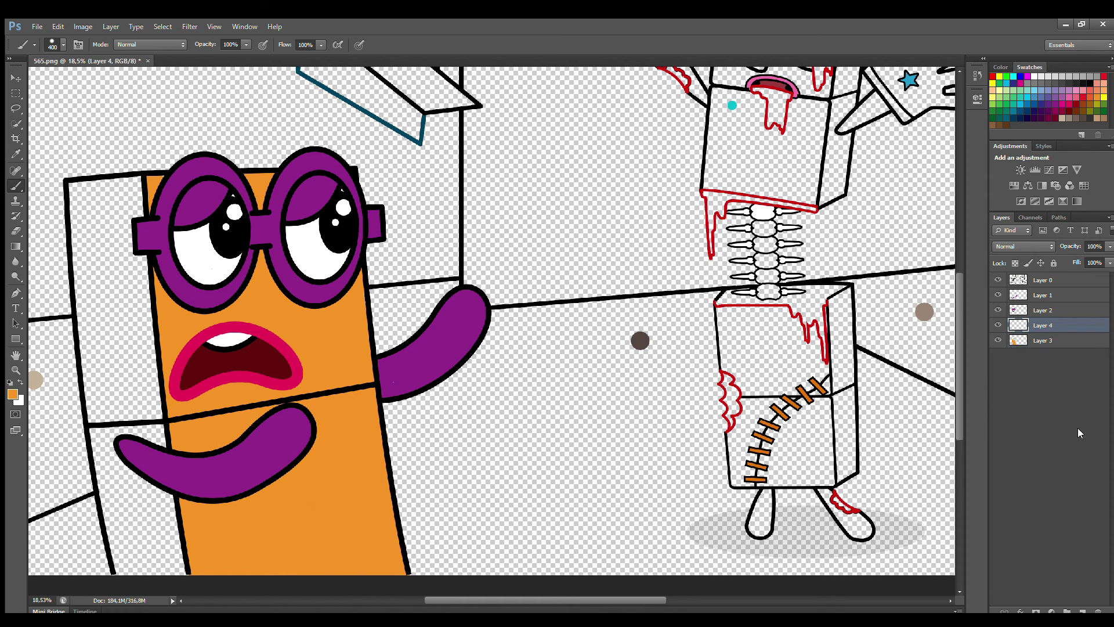
pyautogui.press('[')
pyautogui.press('[')
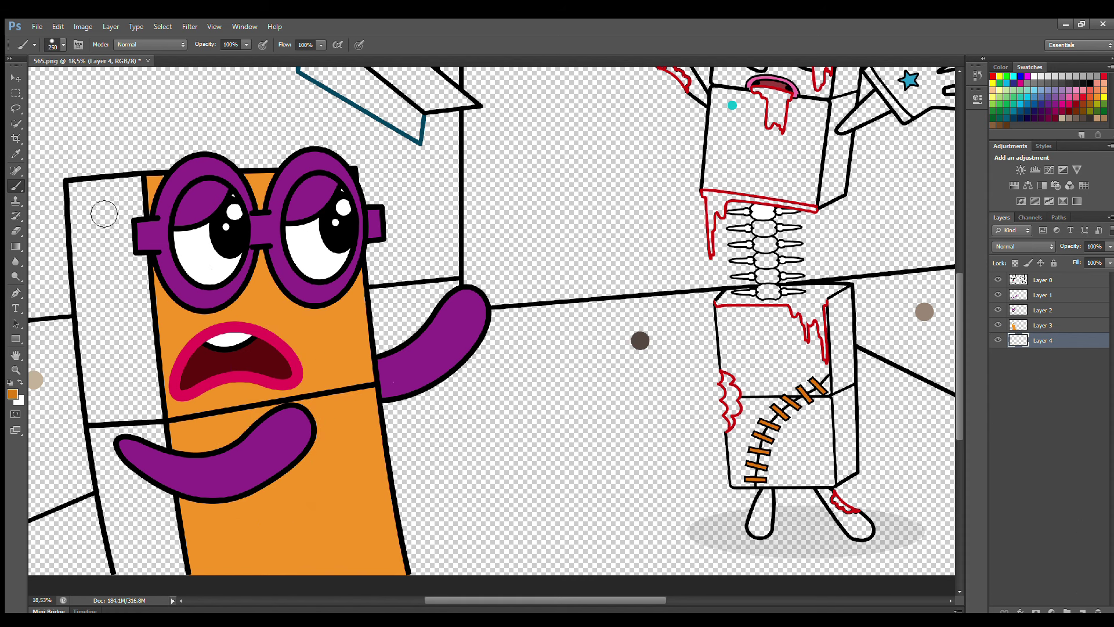
pyautogui.moveTo(75, 192)
pyautogui.mouseDown()
pyautogui.moveTo(131, 199)
pyautogui.moveTo(86, 211)
pyautogui.moveTo(127, 547)
pyautogui.moveTo(154, 581)
pyautogui.moveTo(178, 541)
pyautogui.moveTo(168, 564)
pyautogui.moveTo(175, 526)
pyautogui.moveTo(148, 219)
pyautogui.moveTo(119, 344)
pyautogui.moveTo(145, 525)
pyautogui.moveTo(150, 444)
pyautogui.moveTo(133, 267)
pyautogui.mouseUp()
pyautogui.press(']')
pyautogui.click(1042, 295)
pyautogui.click(993, 77)
pyautogui.press('i')
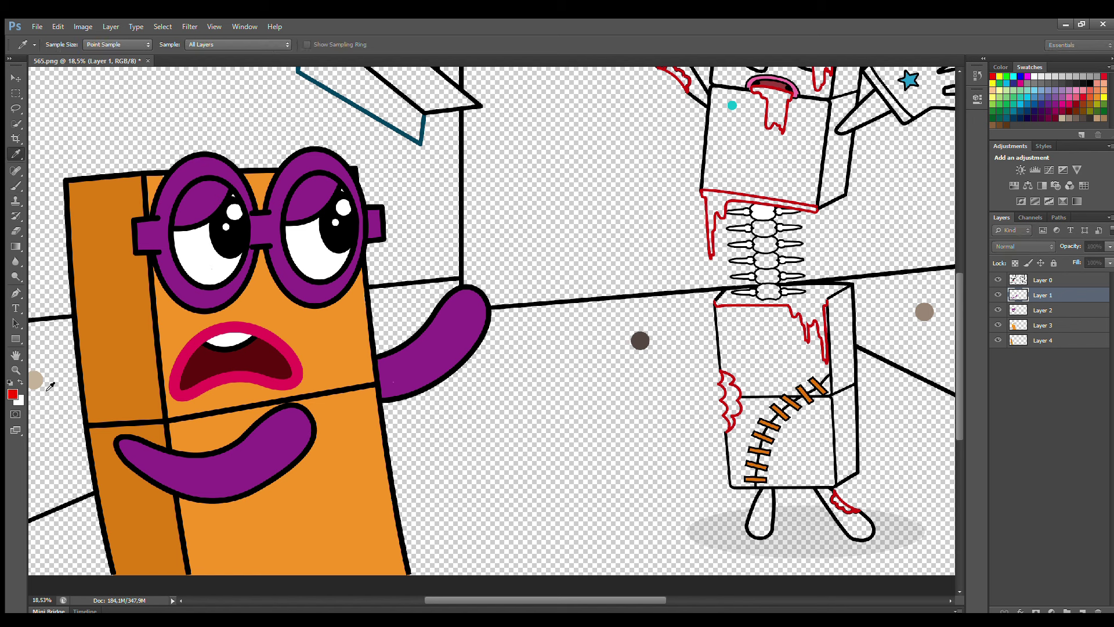
pyautogui.press('b')
pyautogui.moveTo(331, 495); pyautogui.dragTo(293, 554)
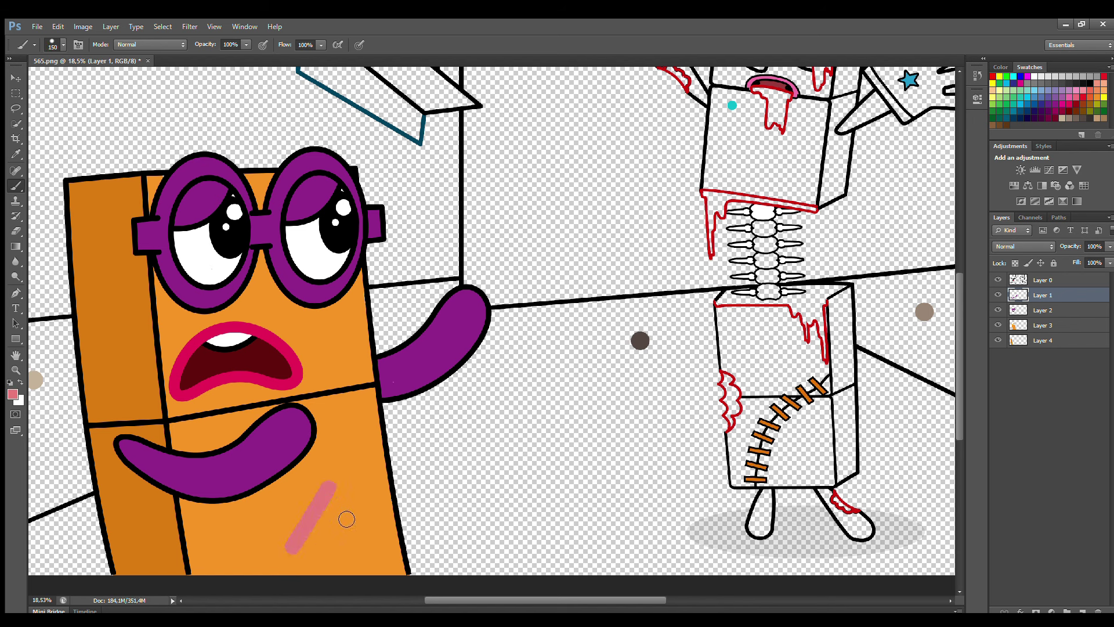
pyautogui.hotkey('ctrl', 'z')
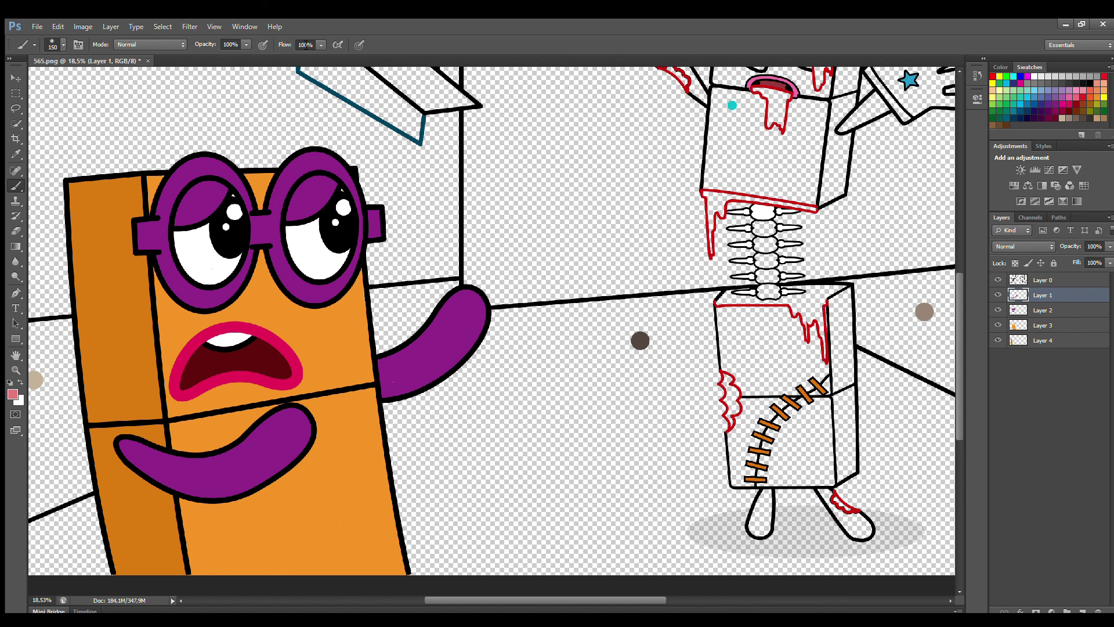
# Paint crosshatched mauve bruise marks on the orange block's lower front and upper side with a soft brush on Layer 1
pyautogui.press('i')
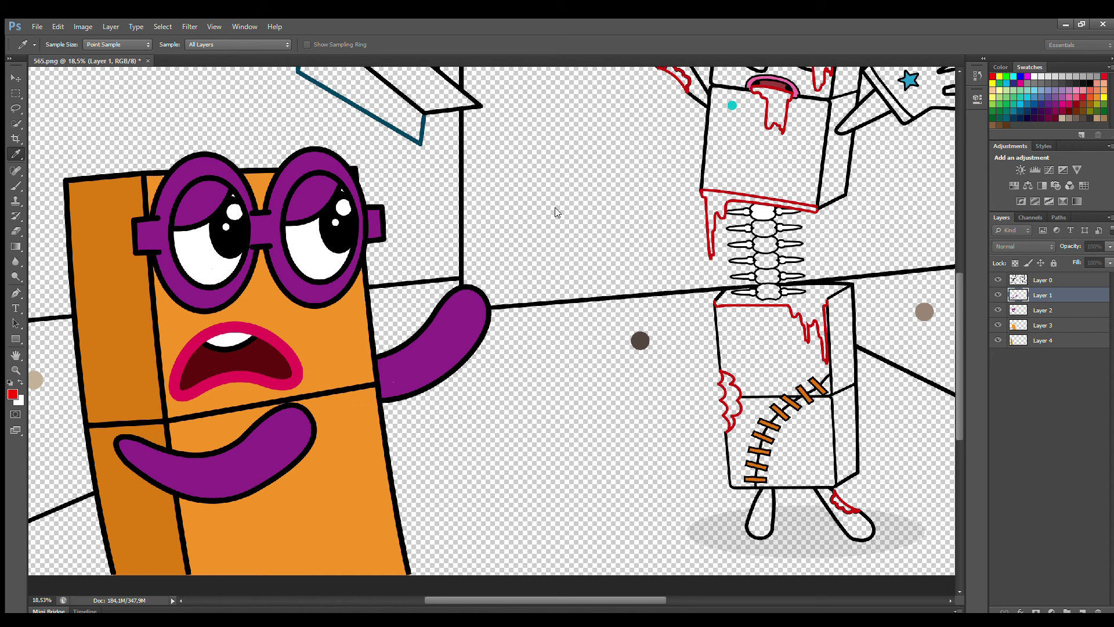
pyautogui.press('b')
pyautogui.moveTo(325, 473); pyautogui.dragTo(291, 546)
pyautogui.moveTo(347, 496); pyautogui.dragTo(316, 557)
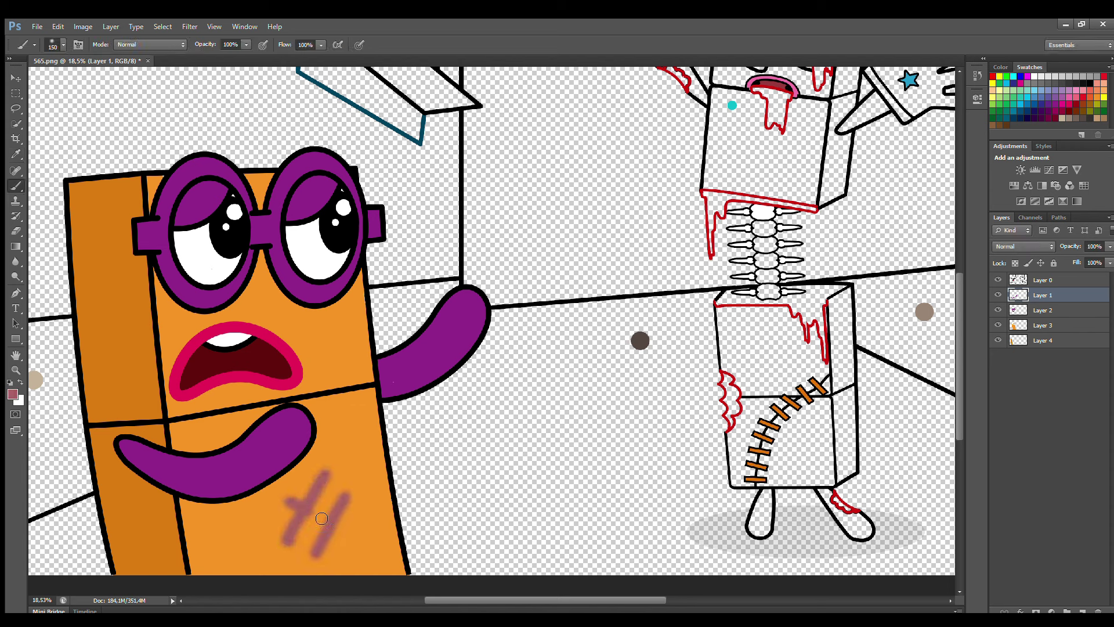
pyautogui.moveTo(284, 500); pyautogui.dragTo(349, 513)
pyautogui.moveTo(279, 522); pyautogui.dragTo(357, 533)
pyautogui.moveTo(113, 232)
pyautogui.mouseDown()
pyautogui.moveTo(81, 298)
pyautogui.moveTo(111, 316)
pyautogui.mouseUp()
pyautogui.moveTo(87, 246)
pyautogui.mouseDown()
pyautogui.moveTo(142, 287)
pyautogui.moveTo(124, 308)
pyautogui.mouseUp()
# Paint soft light-blue tears along the bottom of both eyes on Layer 0 at 82% brush opacity
pyautogui.click(1042, 281)
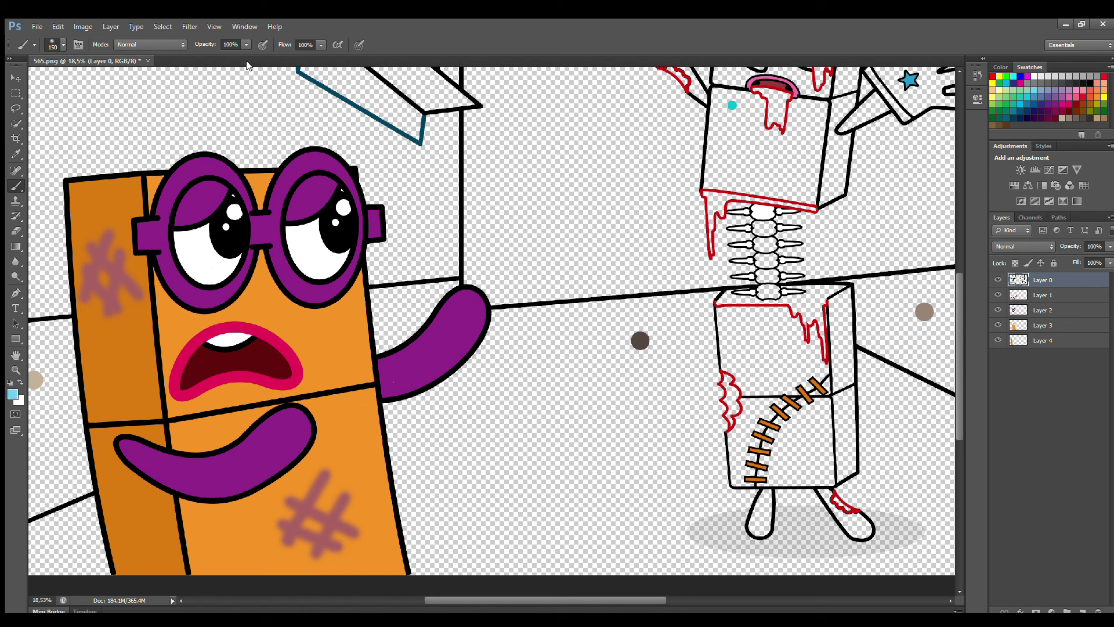
pyautogui.moveTo(342, 264)
pyautogui.mouseDown()
pyautogui.moveTo(308, 267)
pyautogui.moveTo(334, 272)
pyautogui.mouseUp()
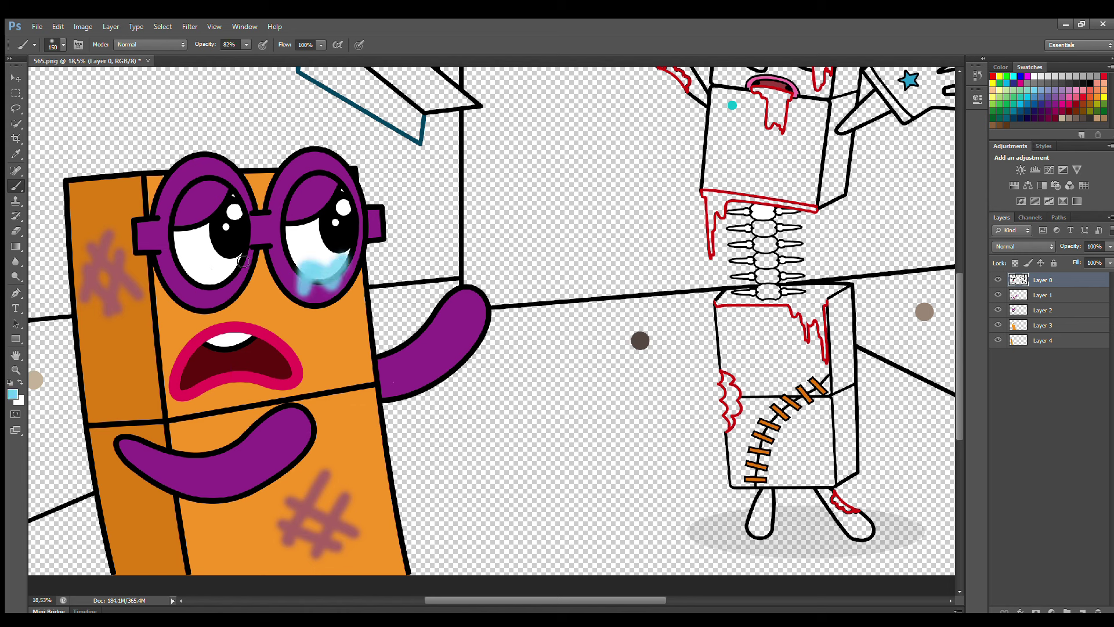
pyautogui.moveTo(243, 261)
pyautogui.mouseDown()
pyautogui.moveTo(199, 300)
pyautogui.moveTo(205, 282)
pyautogui.moveTo(236, 275)
pyautogui.mouseUp()
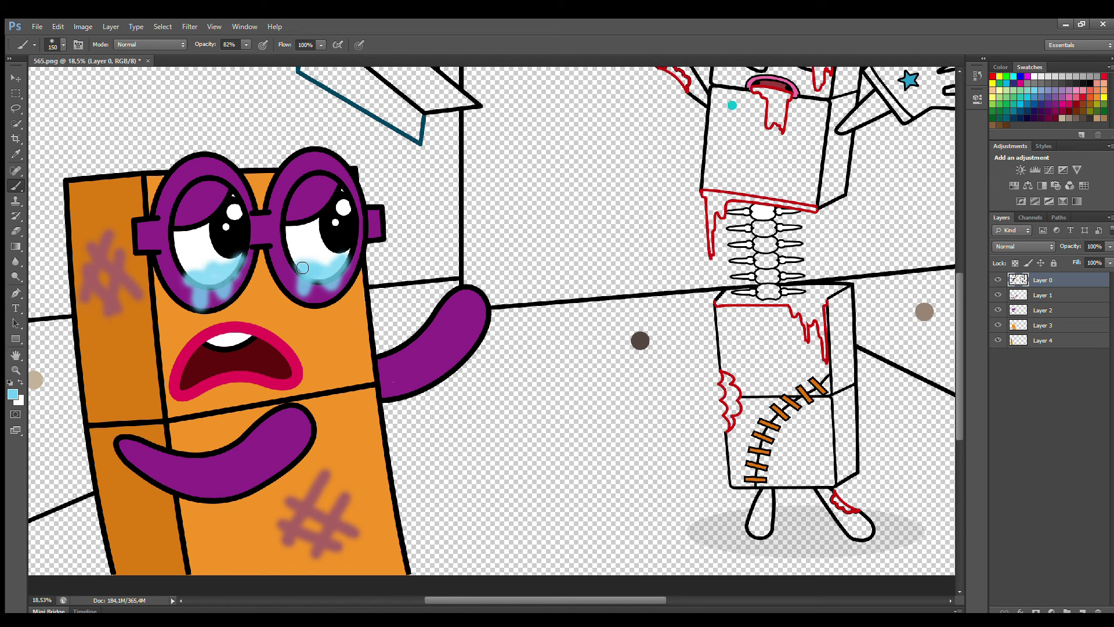
pyautogui.moveTo(302, 267); pyautogui.dragTo(316, 282)
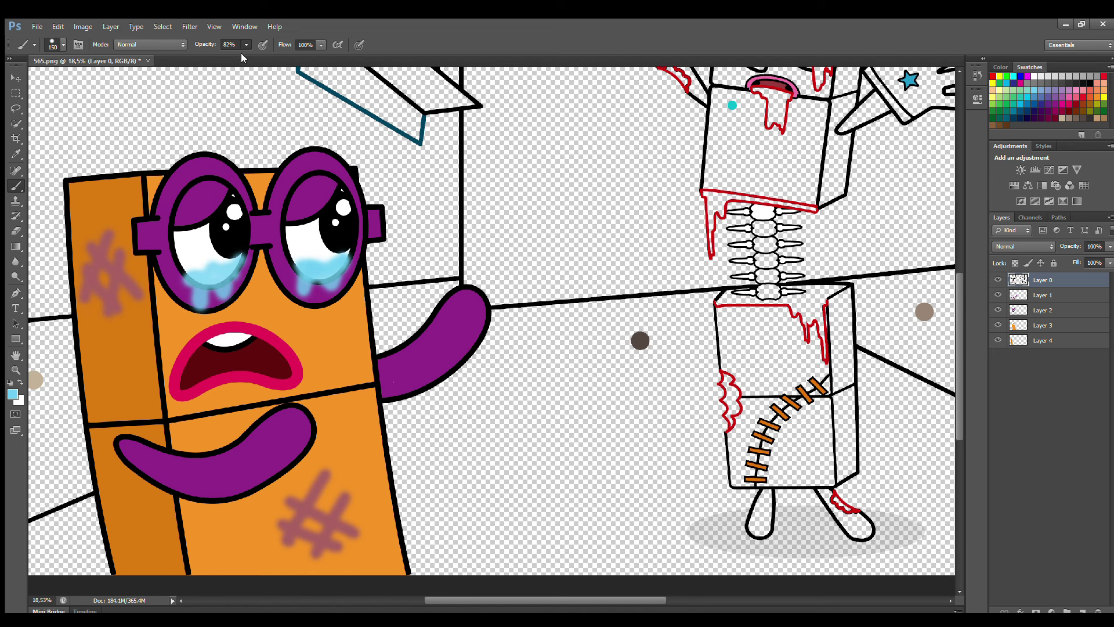
# Restore the brush opacity to 100% and paint the split character's exposed spine white on Layer 1
pyautogui.scroll(5, 925, 391)
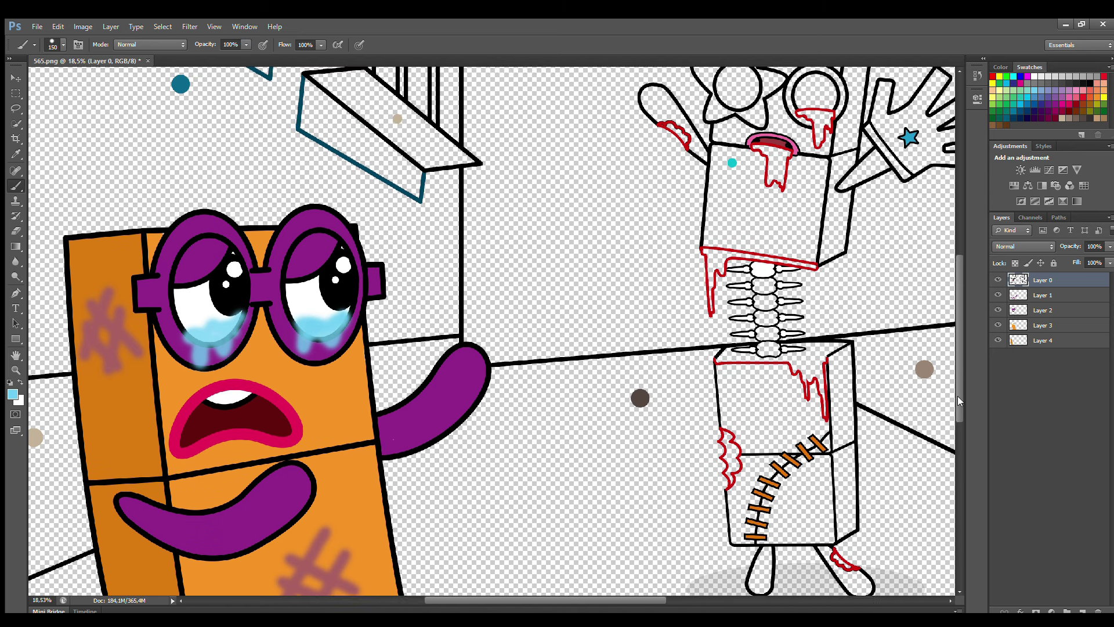
pyautogui.moveTo(652, 600); pyautogui.dragTo(666, 599)
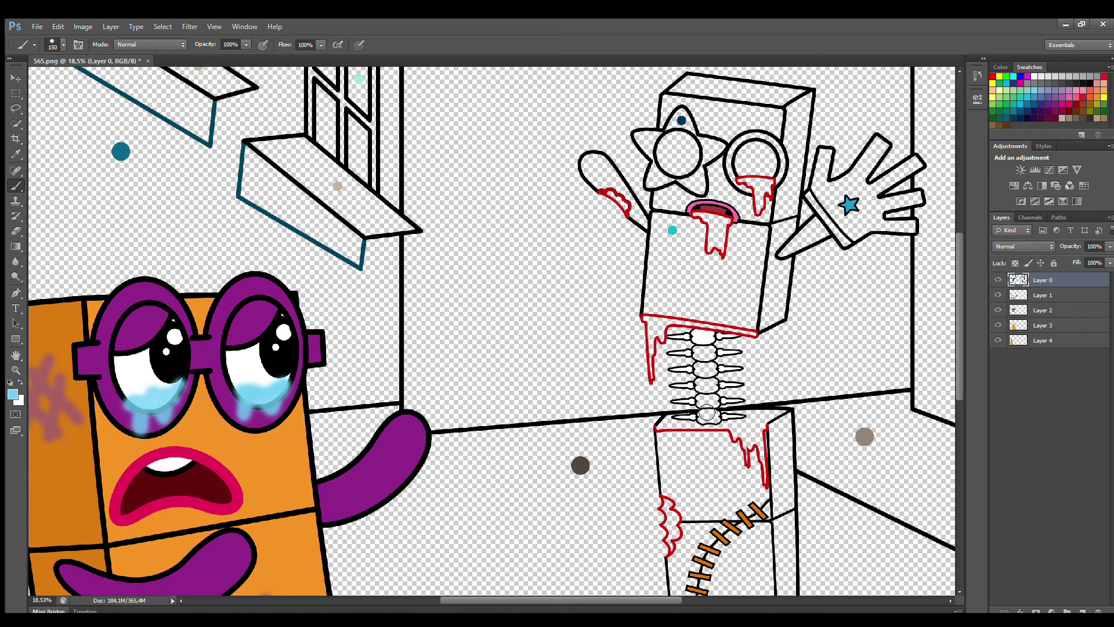
pyautogui.click(1038, 295)
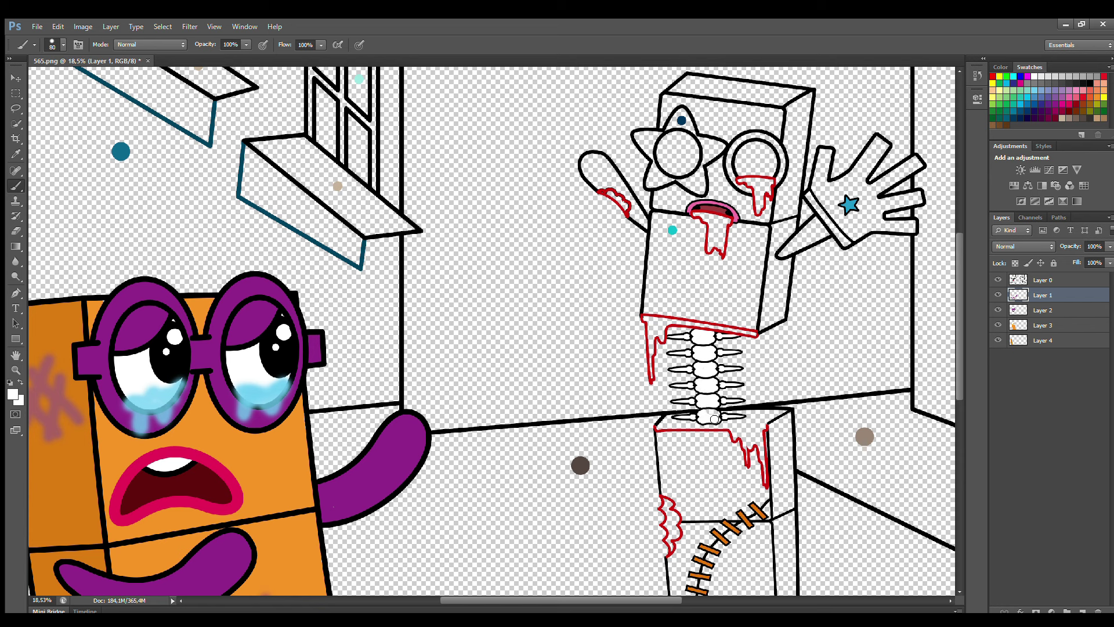
# Fill the blood drips along the lower edge of the split character's upper body with red on Layer 0, using brush size 100
pyautogui.click(1050, 281)
pyautogui.press('i')
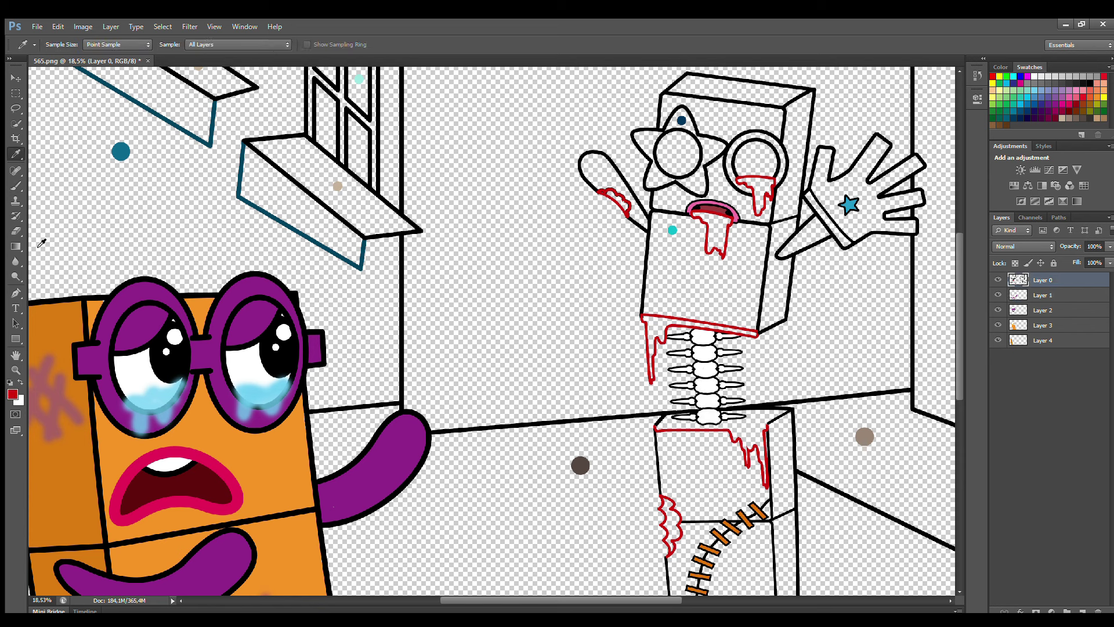
pyautogui.press('b')
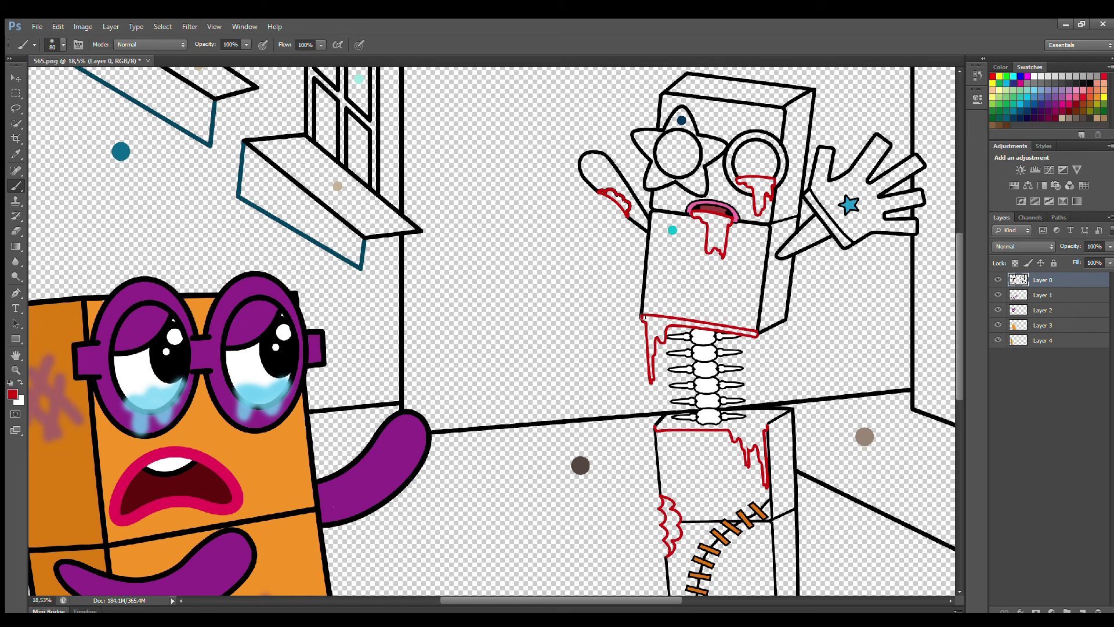
pyautogui.press(']')
pyautogui.press(']')
pyautogui.moveTo(642, 317)
pyautogui.mouseDown()
pyautogui.moveTo(651, 369)
pyautogui.moveTo(672, 325)
pyautogui.moveTo(754, 335)
pyautogui.moveTo(669, 321)
pyautogui.moveTo(661, 338)
pyautogui.moveTo(651, 318)
pyautogui.moveTo(754, 335)
pyautogui.mouseUp()
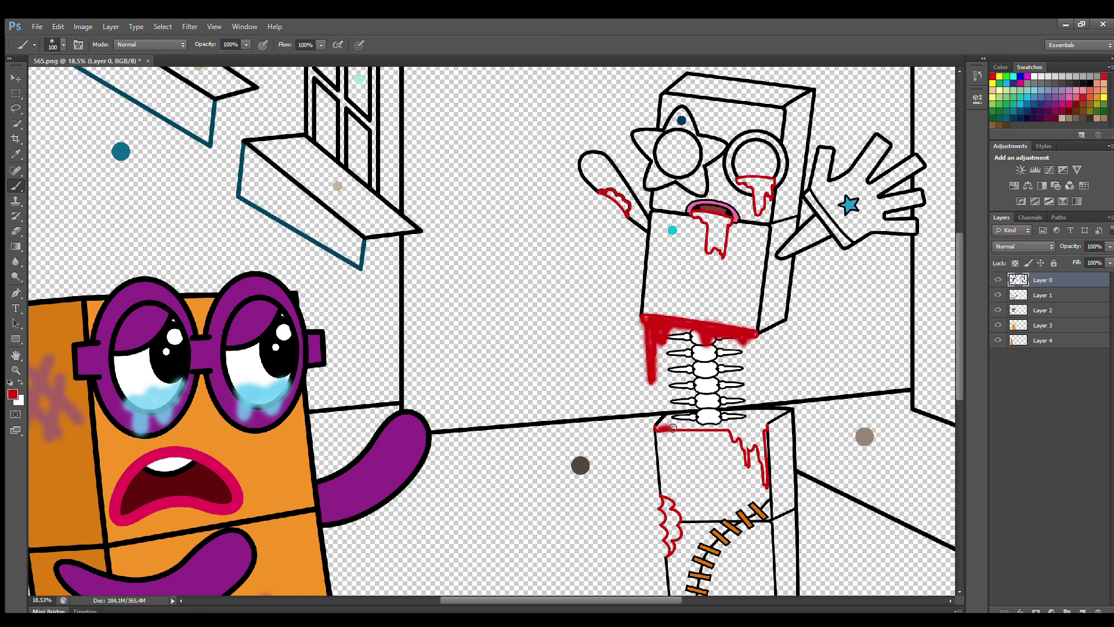
# Fill the blood on the split character's lower body, side wound, eye, arm and mouth with red
pyautogui.moveTo(673, 428)
pyautogui.mouseDown()
pyautogui.moveTo(734, 438)
pyautogui.moveTo(761, 469)
pyautogui.moveTo(772, 416)
pyautogui.moveTo(747, 443)
pyautogui.moveTo(739, 436)
pyautogui.moveTo(759, 440)
pyautogui.moveTo(680, 427)
pyautogui.mouseUp()
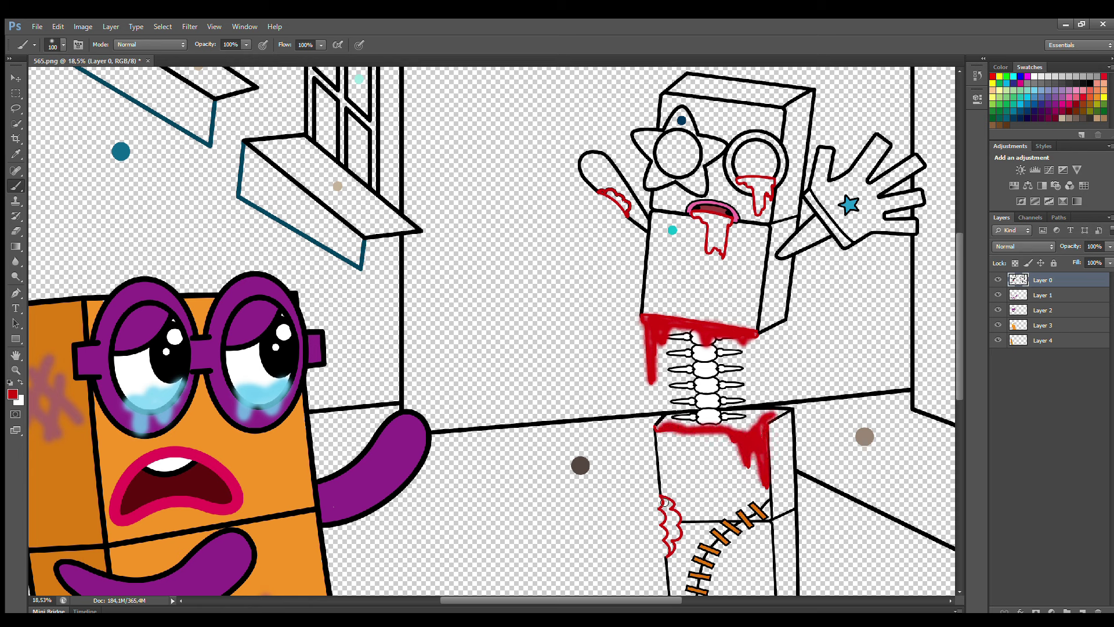
pyautogui.moveTo(664, 502)
pyautogui.mouseDown()
pyautogui.moveTo(666, 559)
pyautogui.moveTo(678, 528)
pyautogui.moveTo(667, 502)
pyautogui.moveTo(675, 547)
pyautogui.moveTo(671, 505)
pyautogui.mouseUp()
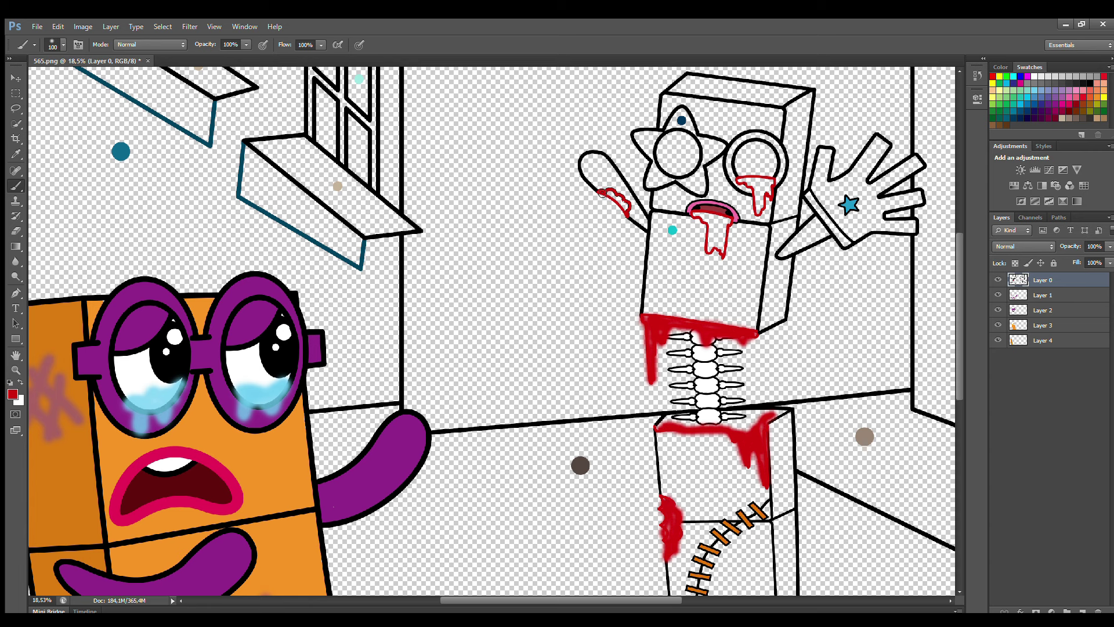
pyautogui.moveTo(742, 180); pyautogui.dragTo(757, 207)
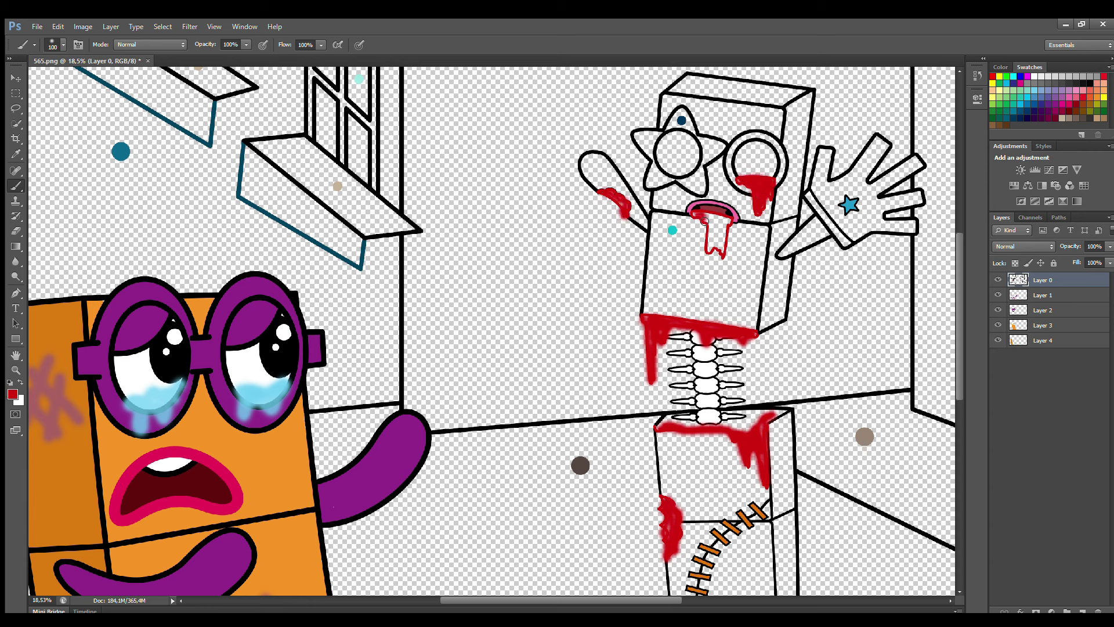
pyautogui.moveTo(704, 221)
pyautogui.mouseDown()
pyautogui.moveTo(720, 250)
pyautogui.moveTo(710, 216)
pyautogui.mouseUp()
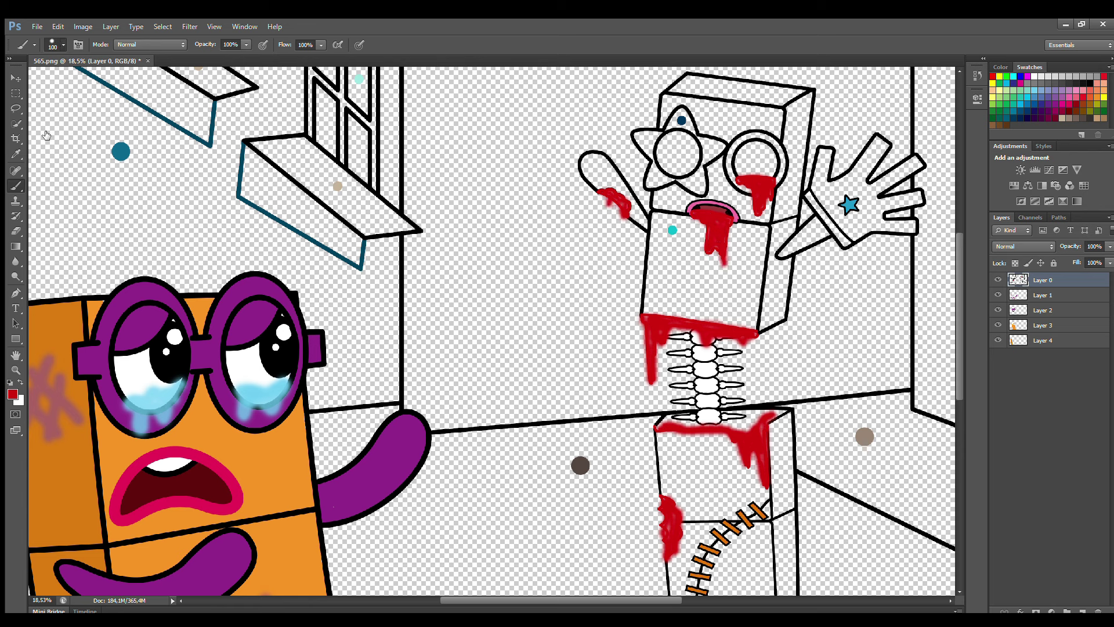
# Paint both of the split character's round eyes dark grey on Layer 1
pyautogui.click(1070, 295)
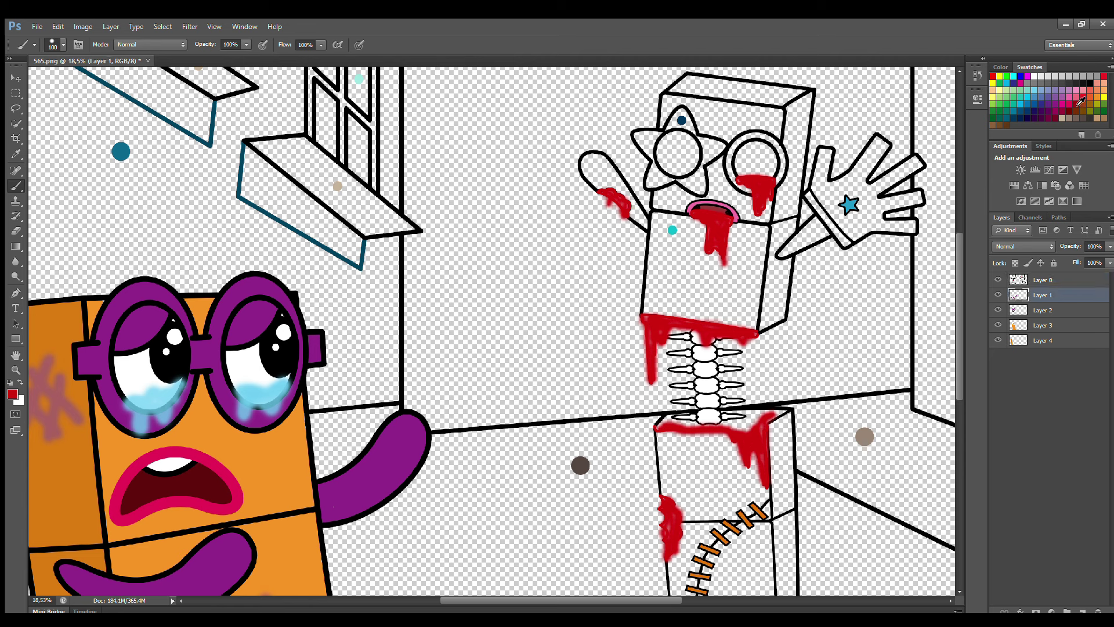
pyautogui.moveTo(679, 146)
pyautogui.mouseDown()
pyautogui.moveTo(666, 140)
pyautogui.moveTo(667, 169)
pyautogui.moveTo(695, 170)
pyautogui.moveTo(676, 154)
pyautogui.mouseUp()
pyautogui.moveTo(735, 160); pyautogui.dragTo(765, 167)
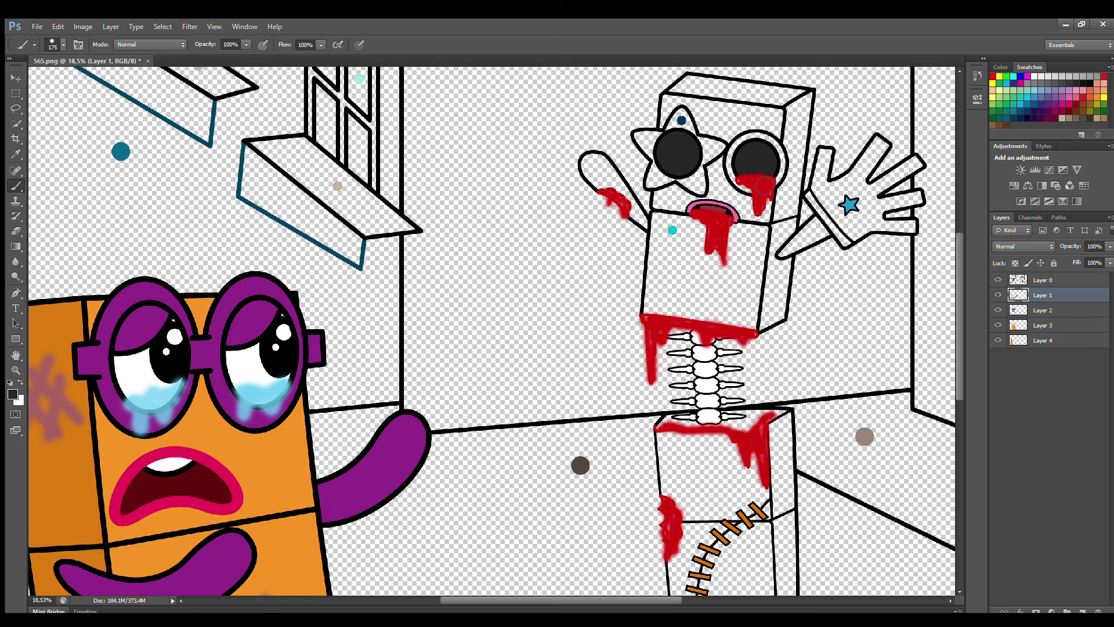
# Sample the navy dot in the star and paint the arms and glove on Layer 1 and the star around the eye on Layer 2
pyautogui.keyDown('alt'); pyautogui.click(682, 120); pyautogui.keyUp('alt')
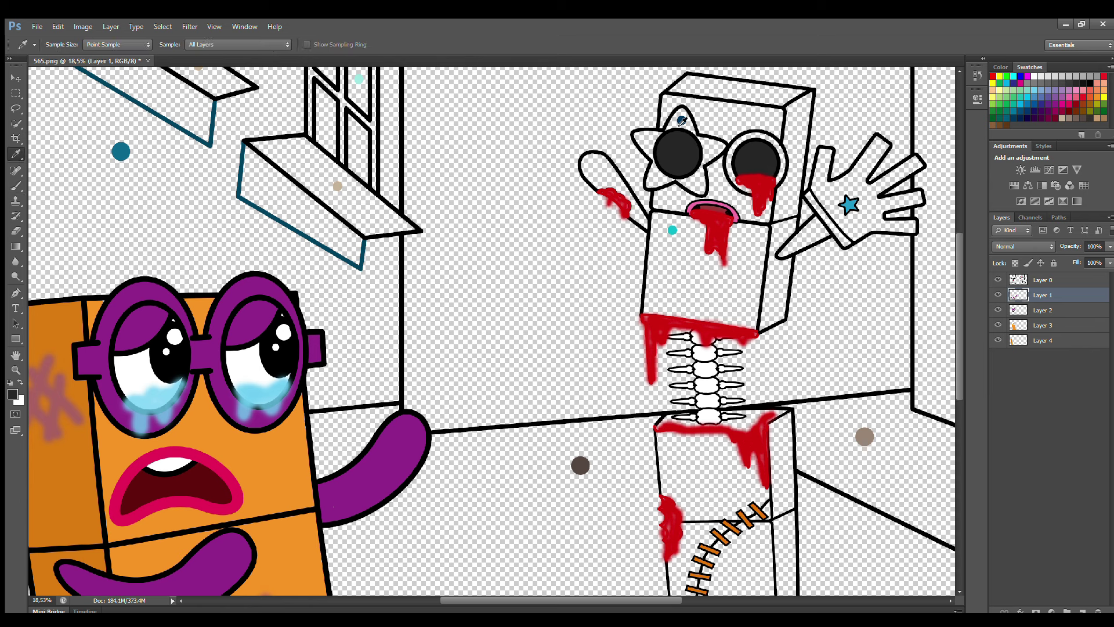
pyautogui.moveTo(646, 226)
pyautogui.mouseDown()
pyautogui.moveTo(606, 166)
pyautogui.moveTo(592, 161)
pyautogui.moveTo(604, 183)
pyautogui.mouseUp()
pyautogui.moveTo(818, 220)
pyautogui.mouseDown()
pyautogui.moveTo(787, 250)
pyautogui.moveTo(824, 233)
pyautogui.mouseUp()
pyautogui.moveTo(825, 155)
pyautogui.mouseDown()
pyautogui.moveTo(820, 186)
pyautogui.moveTo(856, 236)
pyautogui.moveTo(916, 228)
pyautogui.moveTo(885, 226)
pyautogui.moveTo(888, 210)
pyautogui.moveTo(920, 204)
pyautogui.moveTo(881, 193)
pyautogui.moveTo(920, 168)
pyautogui.moveTo(879, 186)
pyautogui.moveTo(868, 171)
pyautogui.moveTo(886, 148)
pyautogui.moveTo(828, 189)
pyautogui.moveTo(831, 154)
pyautogui.moveTo(833, 195)
pyautogui.moveTo(865, 197)
pyautogui.moveTo(863, 228)
pyautogui.mouseUp()
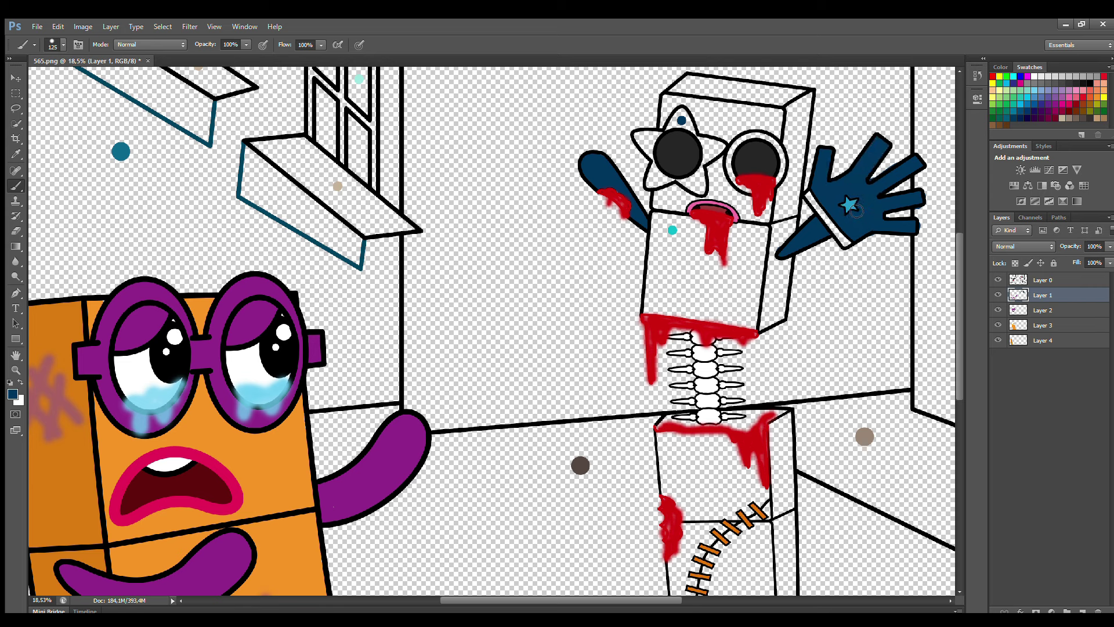
pyautogui.click(1045, 310)
pyautogui.moveTo(639, 137)
pyautogui.mouseDown()
pyautogui.moveTo(654, 183)
pyautogui.moveTo(696, 187)
pyautogui.moveTo(718, 151)
pyautogui.moveTo(672, 135)
pyautogui.mouseUp()
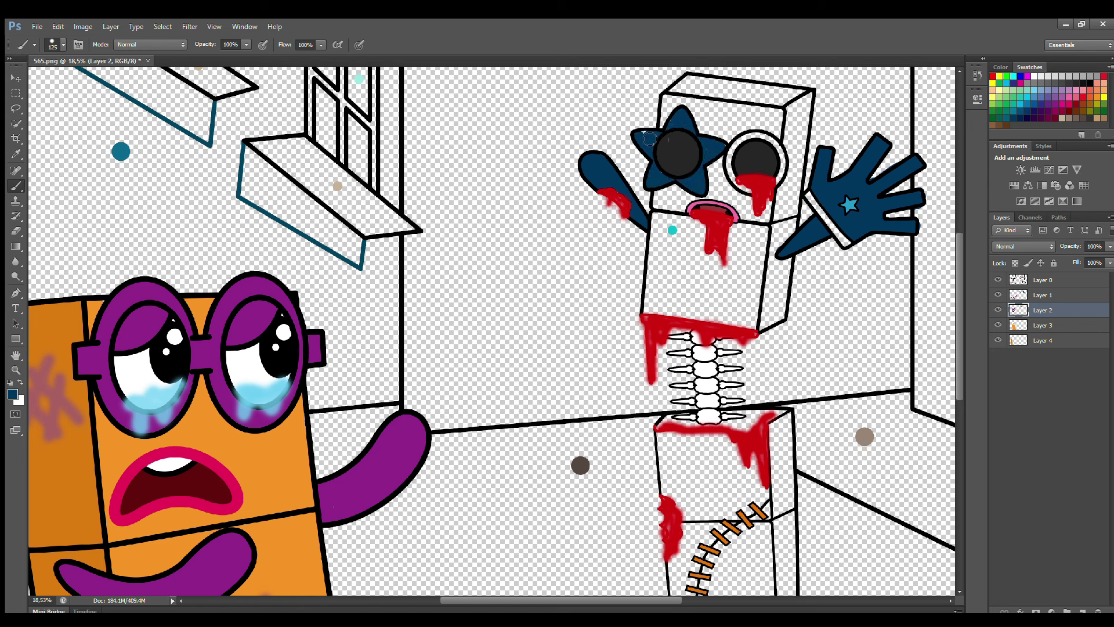
# Paint the ring around the split character's round eye navy on Layer 2 and the upper body's front turquoise on Layer 3
pyautogui.moveTo(735, 161)
pyautogui.mouseDown()
pyautogui.moveTo(769, 188)
pyautogui.moveTo(781, 175)
pyautogui.moveTo(779, 152)
pyautogui.moveTo(743, 145)
pyautogui.mouseUp()
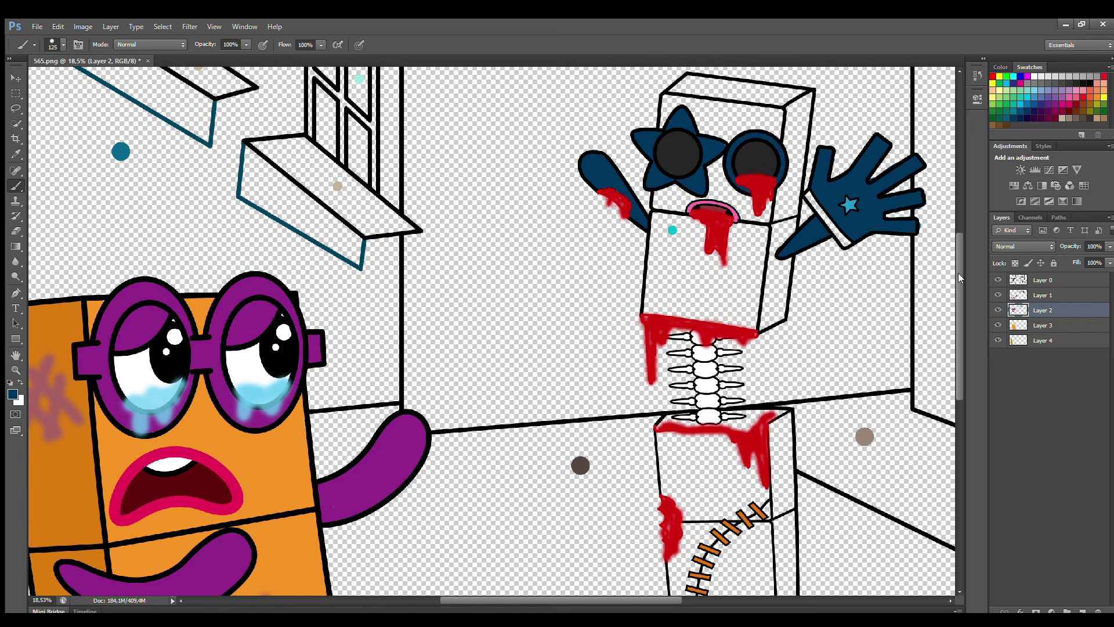
pyautogui.click(1043, 325)
pyautogui.keyDown('alt'); pyautogui.click(673, 230); pyautogui.keyUp('alt')
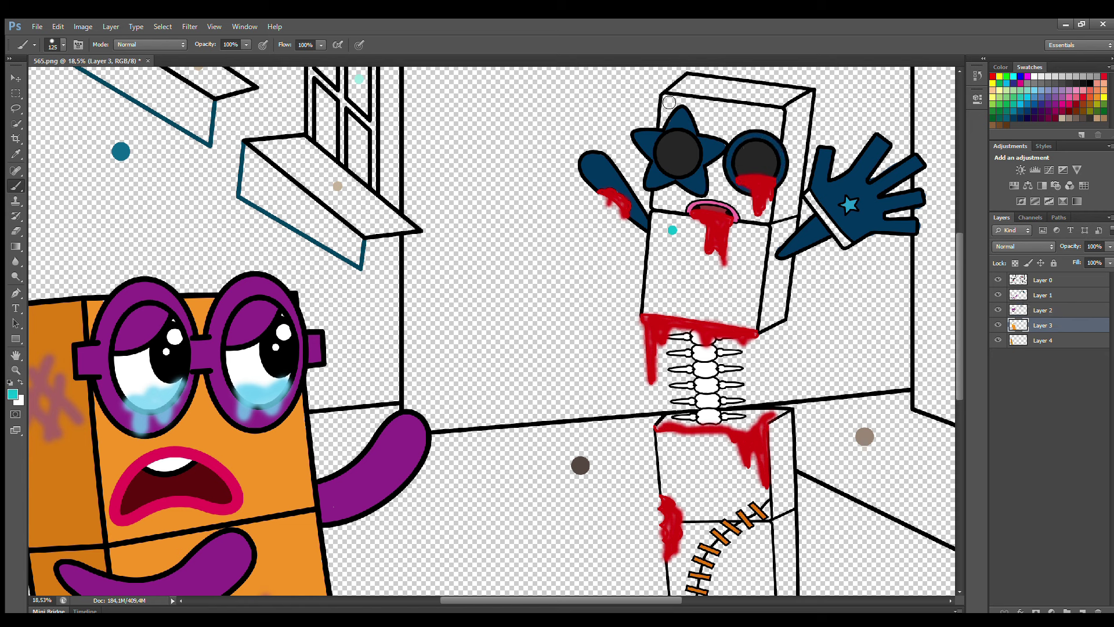
pyautogui.press(']')
pyautogui.press(']')
pyautogui.moveTo(669, 102)
pyautogui.mouseDown()
pyautogui.moveTo(653, 281)
pyautogui.moveTo(705, 324)
pyautogui.moveTo(754, 306)
pyautogui.moveTo(777, 146)
pyautogui.moveTo(763, 119)
pyautogui.moveTo(688, 107)
pyautogui.moveTo(720, 142)
pyautogui.moveTo(745, 304)
pyautogui.moveTo(696, 258)
pyautogui.moveTo(695, 298)
pyautogui.mouseUp()
pyautogui.press(']')
pyautogui.press(']')
pyautogui.press(']')
# Paint the top and side faces of the split character's upper body darker teal on Layer 4
pyautogui.click(1042, 340)
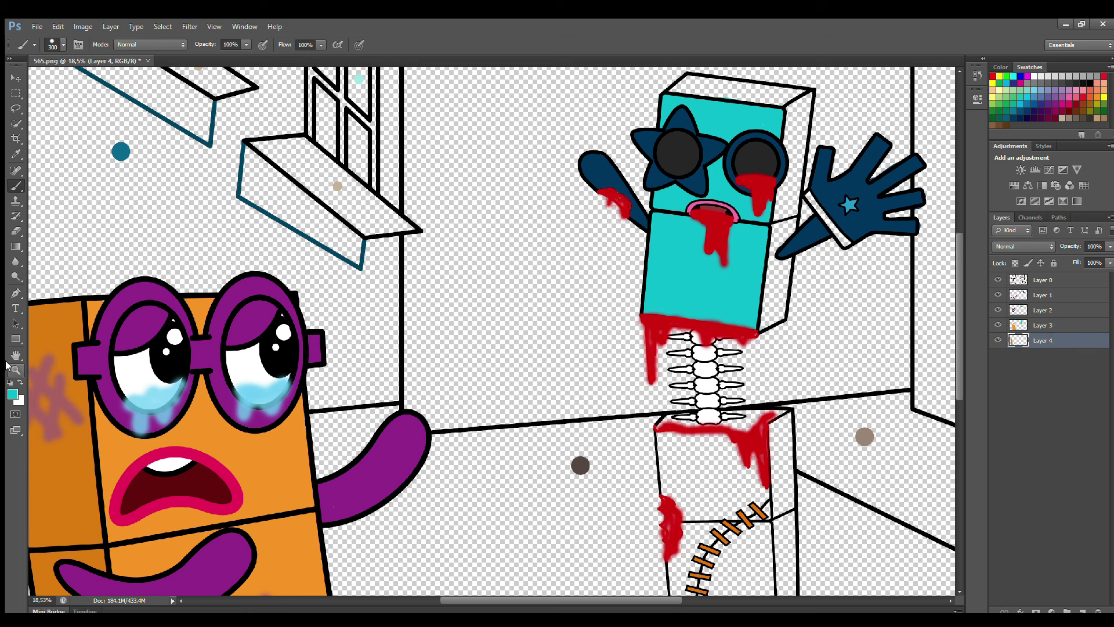
pyautogui.moveTo(681, 93)
pyautogui.mouseDown()
pyautogui.moveTo(714, 96)
pyautogui.moveTo(765, 132)
pyautogui.moveTo(797, 99)
pyautogui.moveTo(772, 327)
pyautogui.moveTo(783, 203)
pyautogui.moveTo(767, 257)
pyautogui.mouseUp()
pyautogui.press('[')
pyautogui.press('[')
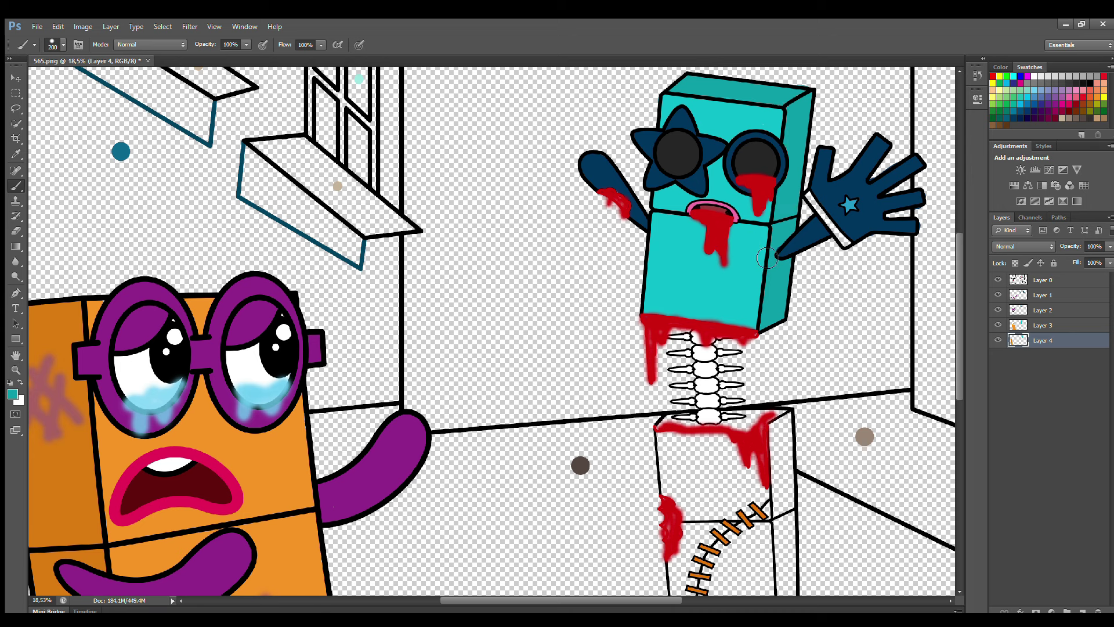
# Sample a very dark navy and paint the glove's cuff with it on Layer 2
pyautogui.press('i')
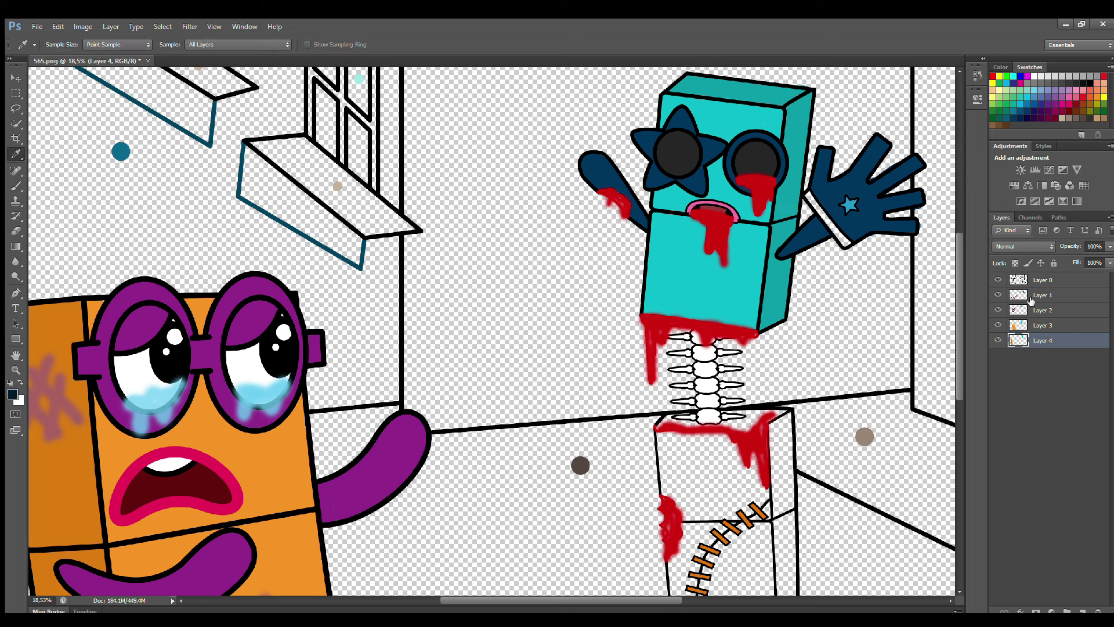
pyautogui.hotkey('alt', ']')
pyautogui.hotkey('alt', ']')
pyautogui.click(888, 226)
pyautogui.press('b')
pyautogui.moveTo(814, 196); pyautogui.dragTo(851, 238)
pyautogui.scroll(-2, 811, 172)
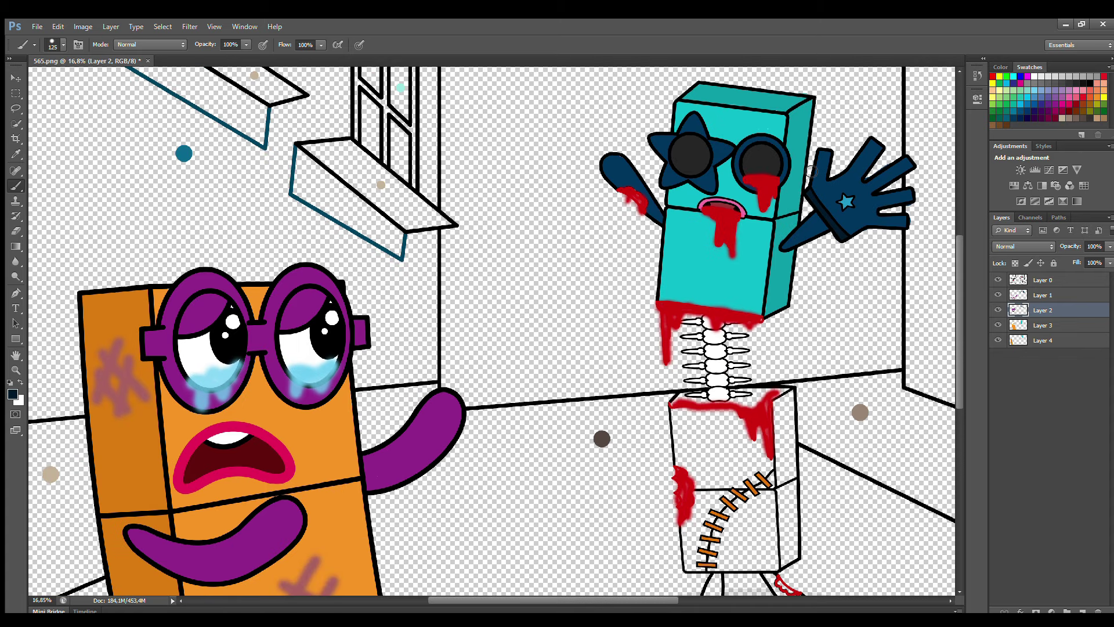
# Fill the blood on the split character's foot with sampled red on Layer 0, using brush size 70
pyautogui.click(1047, 298)
pyautogui.click(1044, 280)
pyautogui.press('i')
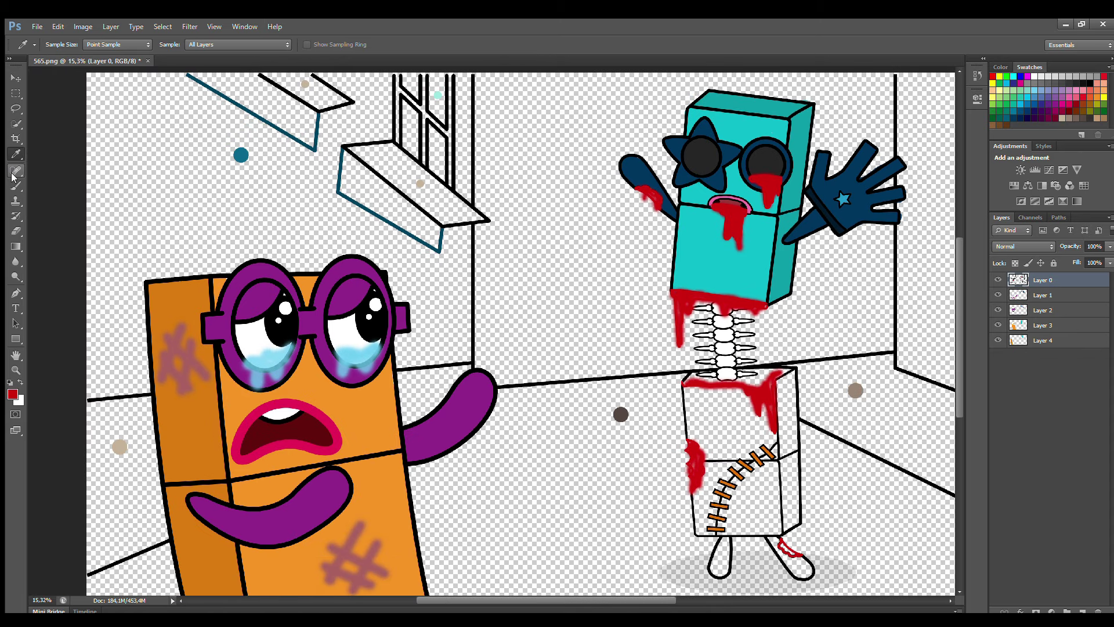
pyautogui.press('b')
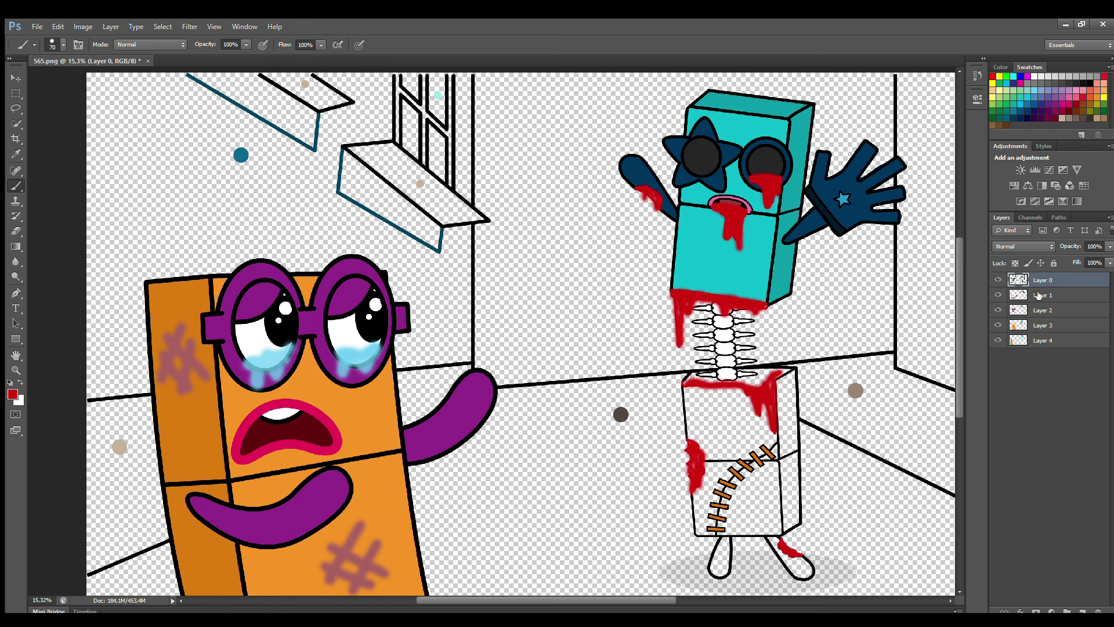
# Paint both of the split character's legs navy on Layer 1 with brush size 125
pyautogui.click(1039, 295)
pyautogui.press('i')
pyautogui.press('b')
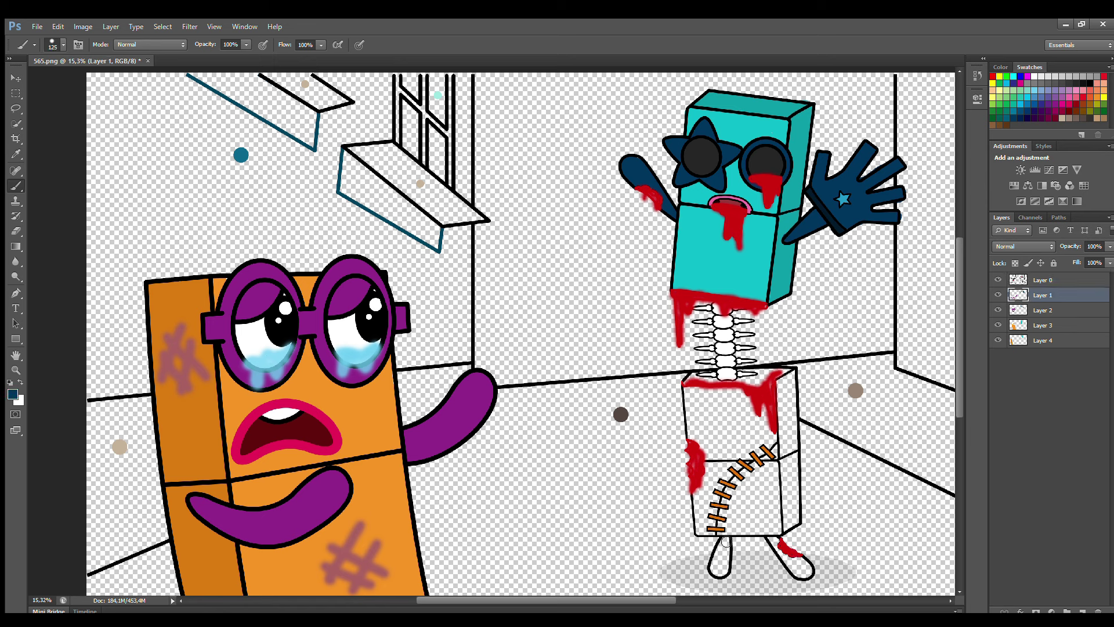
pyautogui.moveTo(725, 542)
pyautogui.mouseDown()
pyautogui.moveTo(718, 571)
pyautogui.moveTo(726, 549)
pyautogui.moveTo(796, 572)
pyautogui.mouseUp()
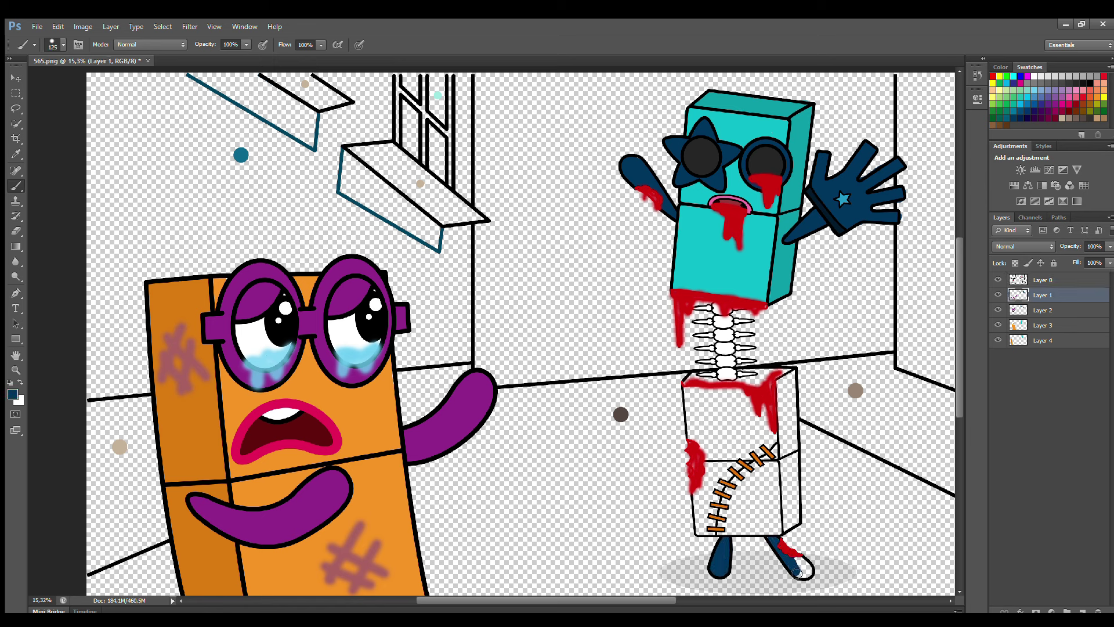
# Paint the lower body's front turquoise on Layer 2 and its top and side faces darker teal on Layer 3
pyautogui.click(1043, 311)
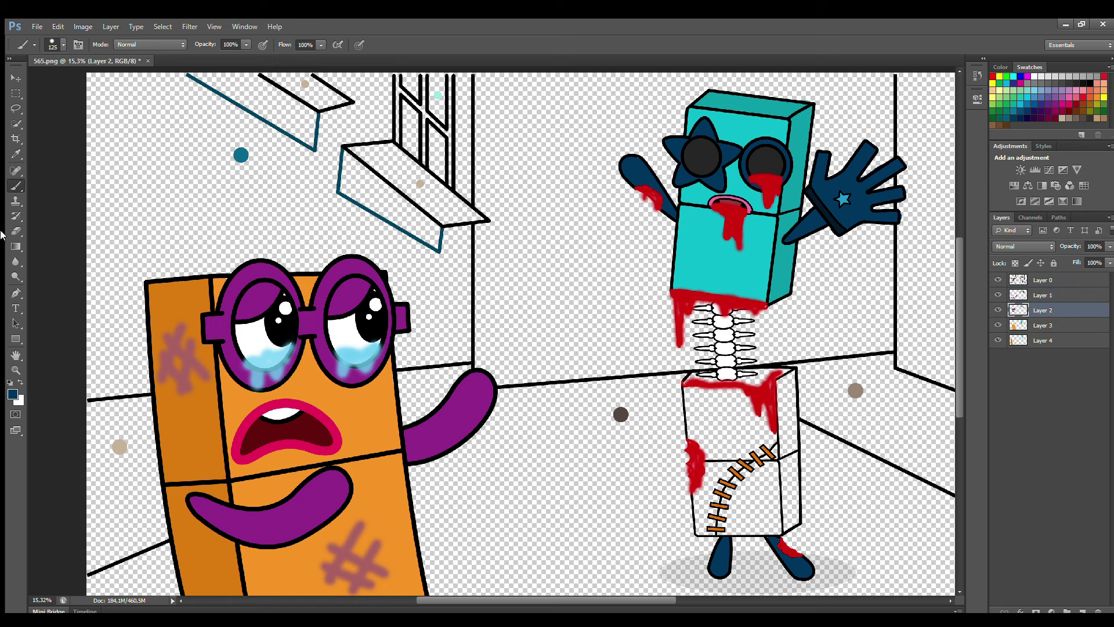
pyautogui.keyDown('alt'); pyautogui.click(719, 255); pyautogui.keyUp('alt')
pyautogui.moveTo(695, 404)
pyautogui.mouseDown()
pyautogui.moveTo(705, 525)
pyautogui.moveTo(762, 531)
pyautogui.moveTo(769, 448)
pyautogui.moveTo(752, 398)
pyautogui.moveTo(705, 416)
pyautogui.moveTo(763, 464)
pyautogui.moveTo(725, 509)
pyautogui.mouseUp()
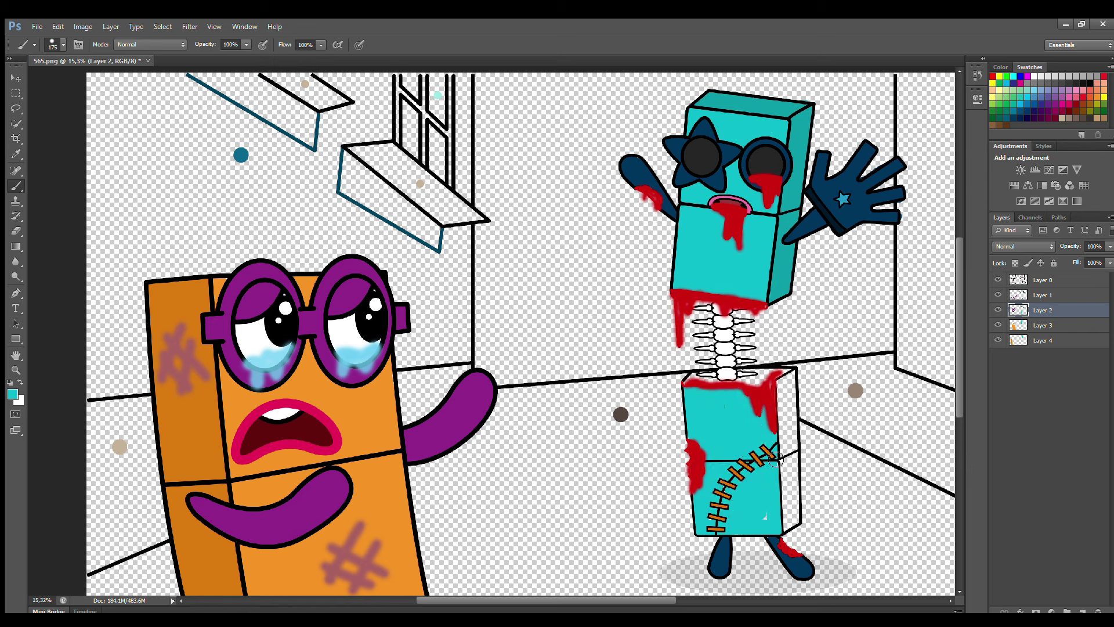
pyautogui.click(1042, 324)
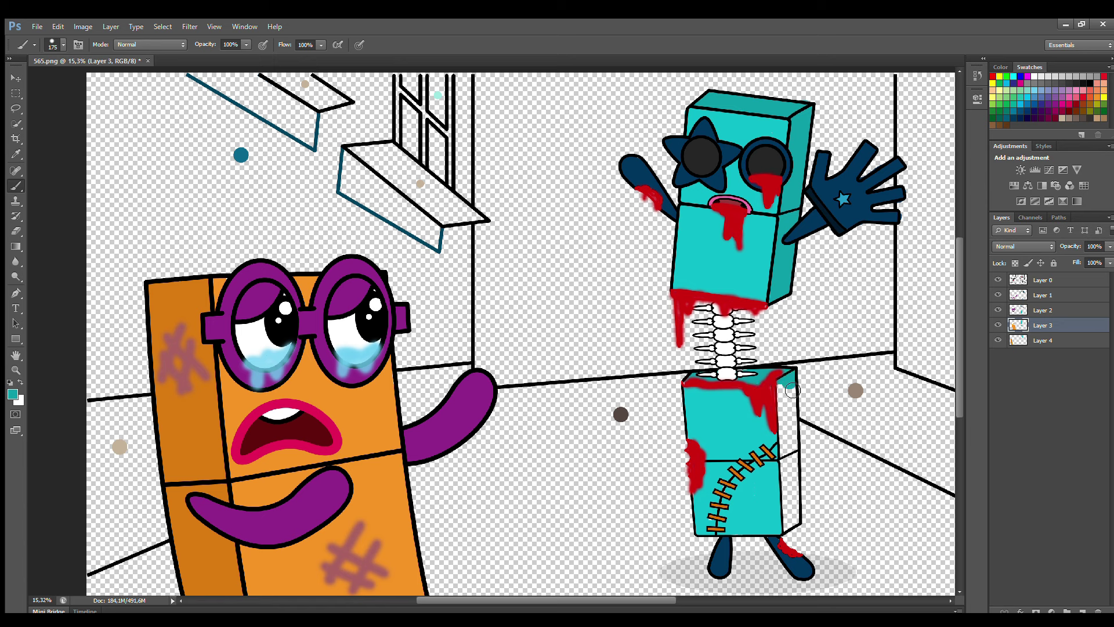
pyautogui.moveTo(781, 386)
pyautogui.mouseDown()
pyautogui.moveTo(797, 521)
pyautogui.moveTo(786, 528)
pyautogui.moveTo(782, 387)
pyautogui.mouseUp()
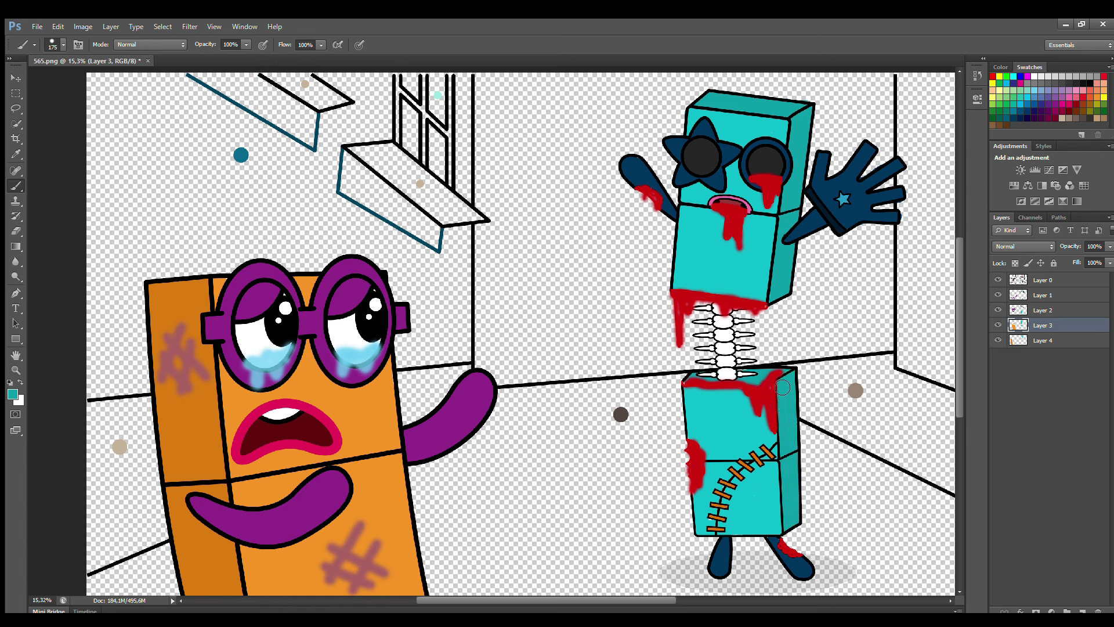
# Sample the blood red and paint the wound behind the stitches on Layer 1 with brush size 100
pyautogui.press('i')
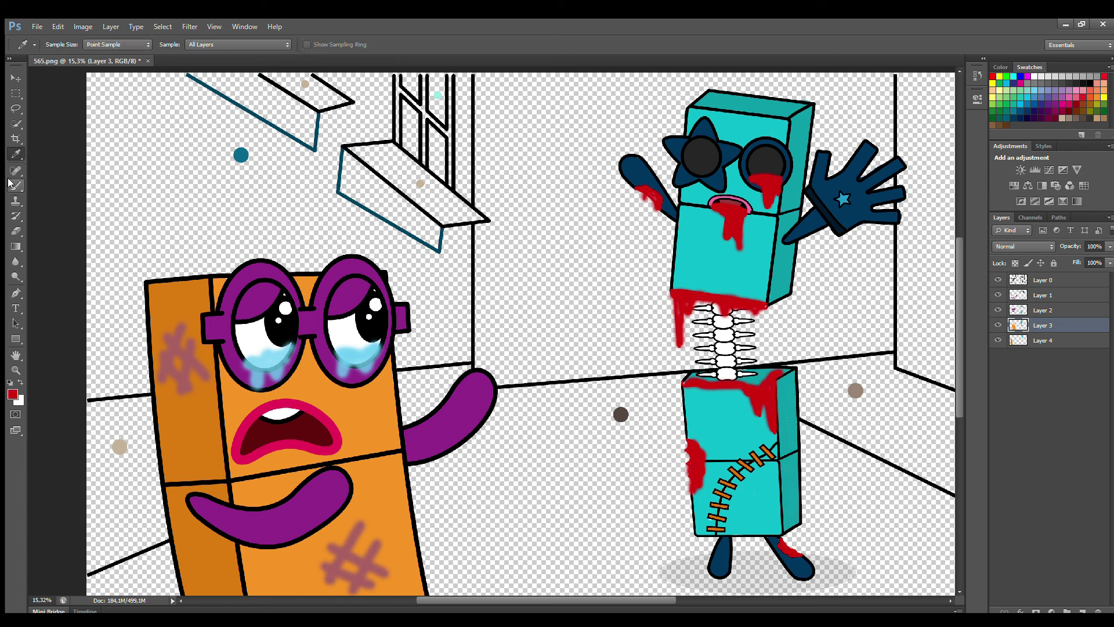
pyautogui.click(14, 185)
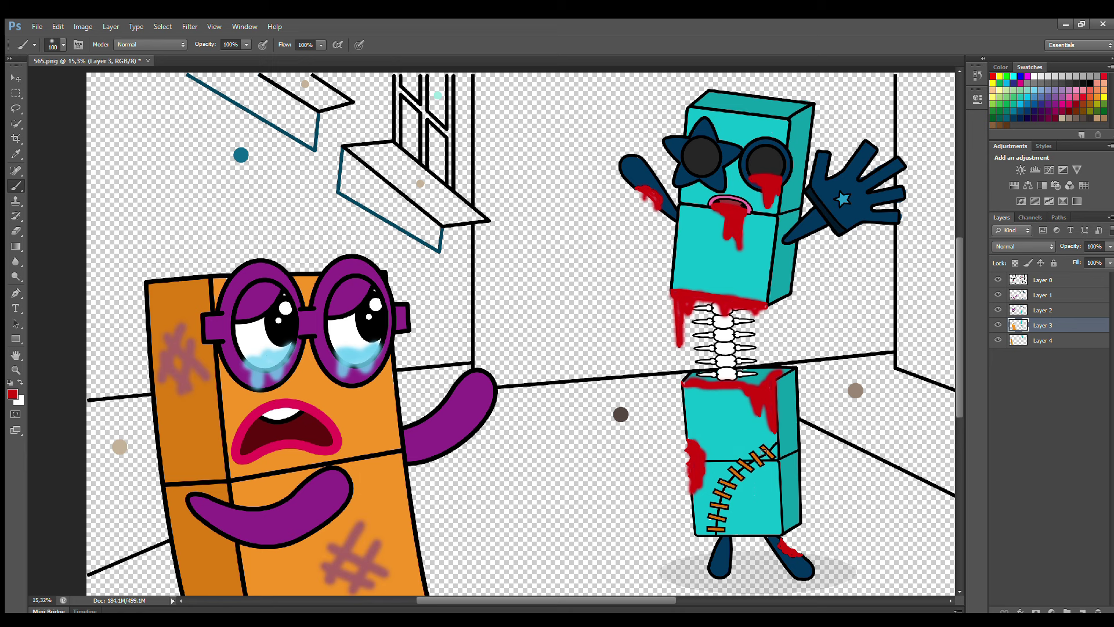
pyautogui.click(1047, 297)
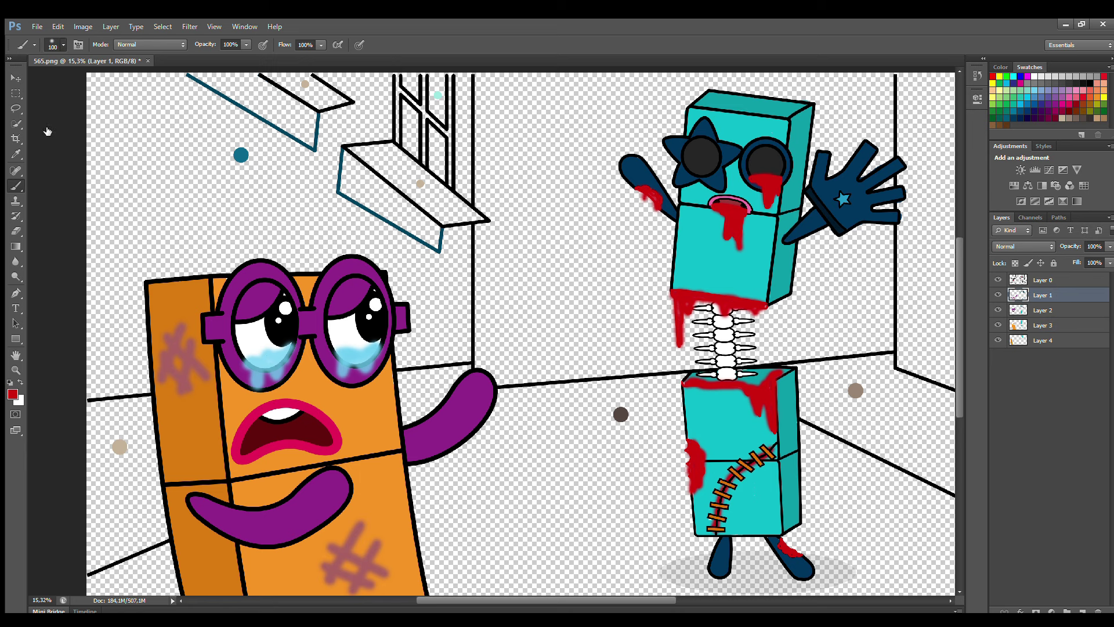
# Paint the window frame grey on Layer 1 and the window panes pale mint on Layer 2
pyautogui.scroll(-1, 495, 249)
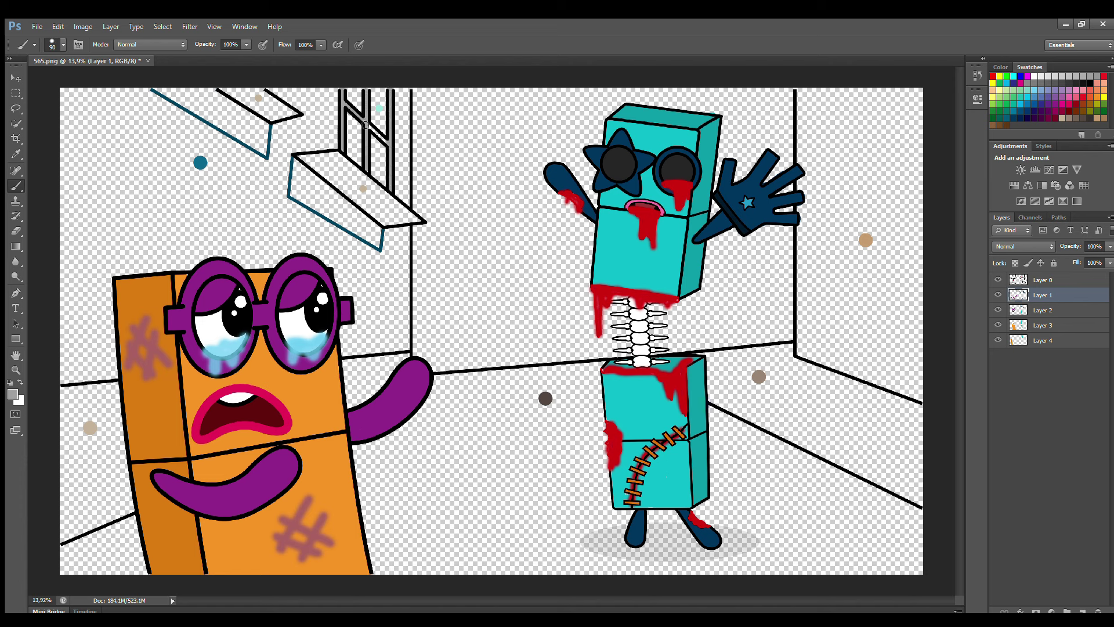
pyautogui.click(1040, 310)
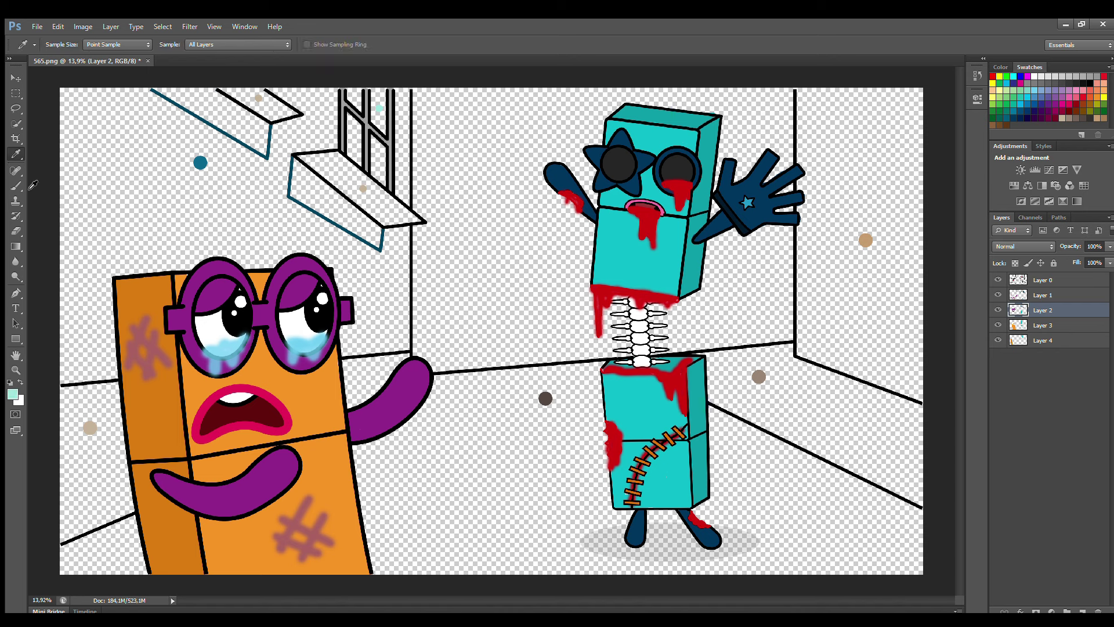
pyautogui.keyDown('alt'); pyautogui.click(379, 108); pyautogui.keyUp('alt')
pyautogui.moveTo(354, 94)
pyautogui.mouseDown()
pyautogui.moveTo(358, 153)
pyautogui.moveTo(388, 183)
pyautogui.moveTo(386, 98)
pyautogui.moveTo(366, 152)
pyautogui.mouseUp()
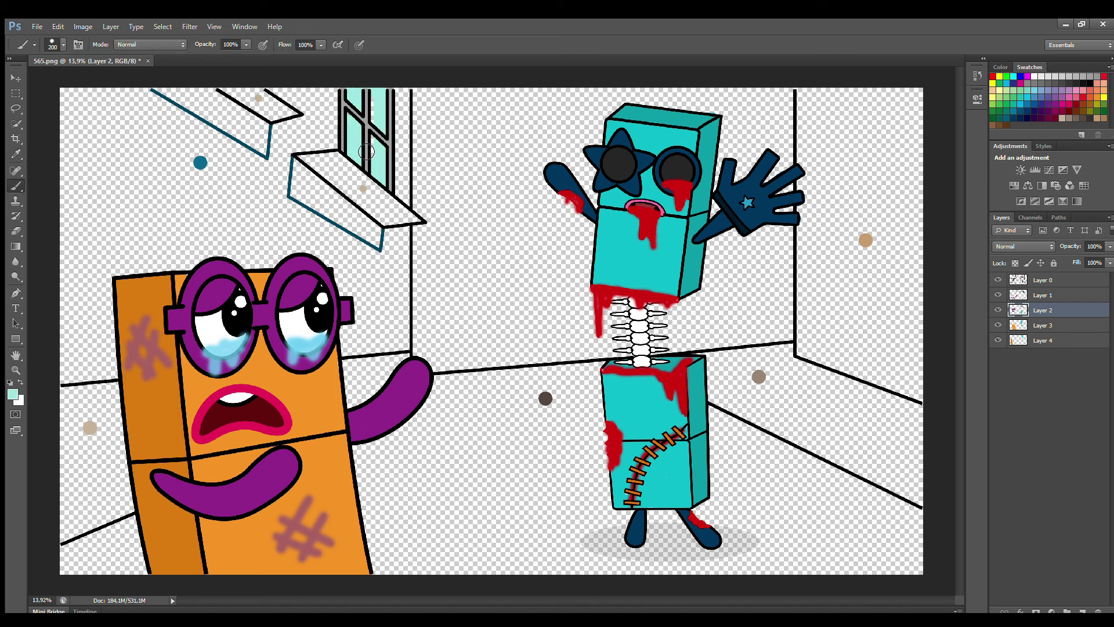
# Sample the beige dot and paint the top surfaces of both window ledges on Layer 3
pyautogui.click(1020, 295)
pyautogui.click(1058, 325)
pyautogui.keyDown('alt'); pyautogui.click(258, 97); pyautogui.keyUp('alt')
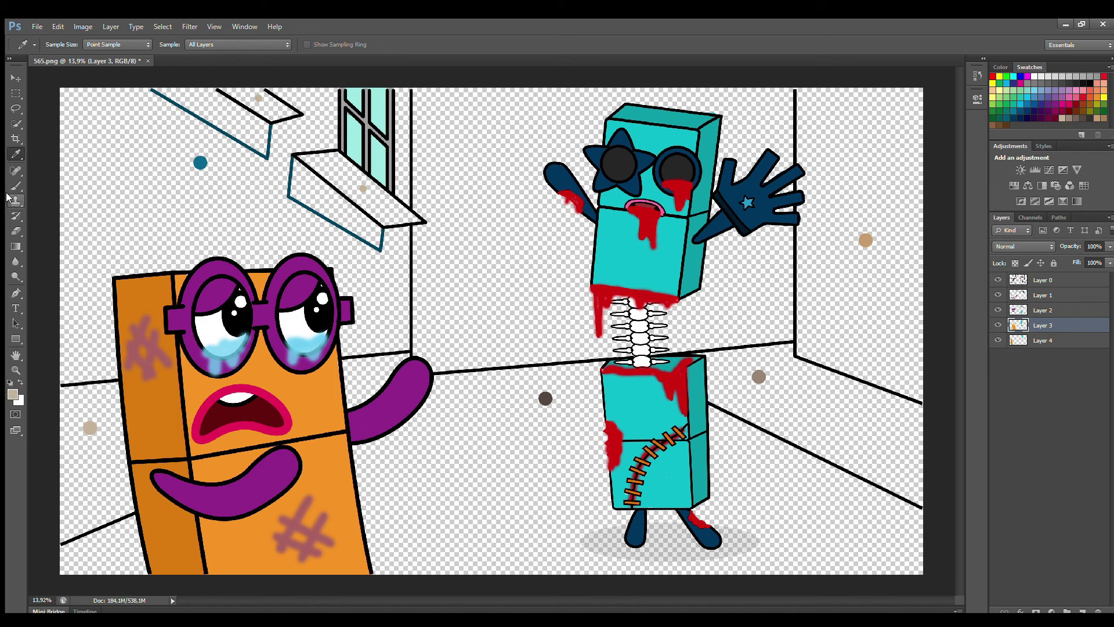
pyautogui.moveTo(226, 89); pyautogui.dragTo(270, 115)
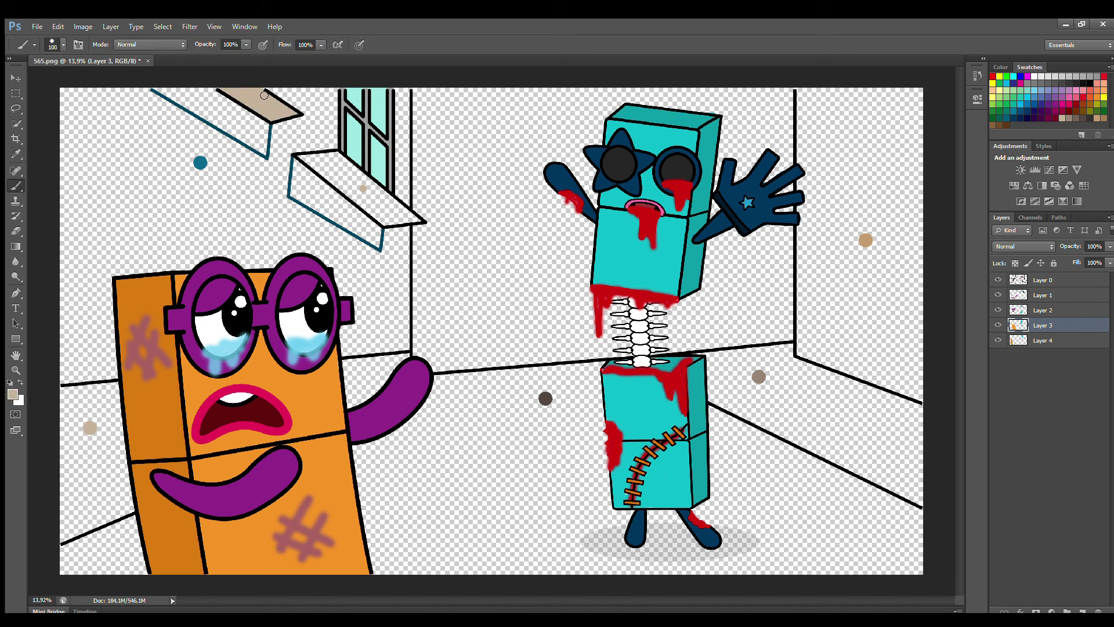
pyautogui.moveTo(294, 155)
pyautogui.mouseDown()
pyautogui.moveTo(335, 155)
pyautogui.moveTo(386, 193)
pyautogui.mouseUp()
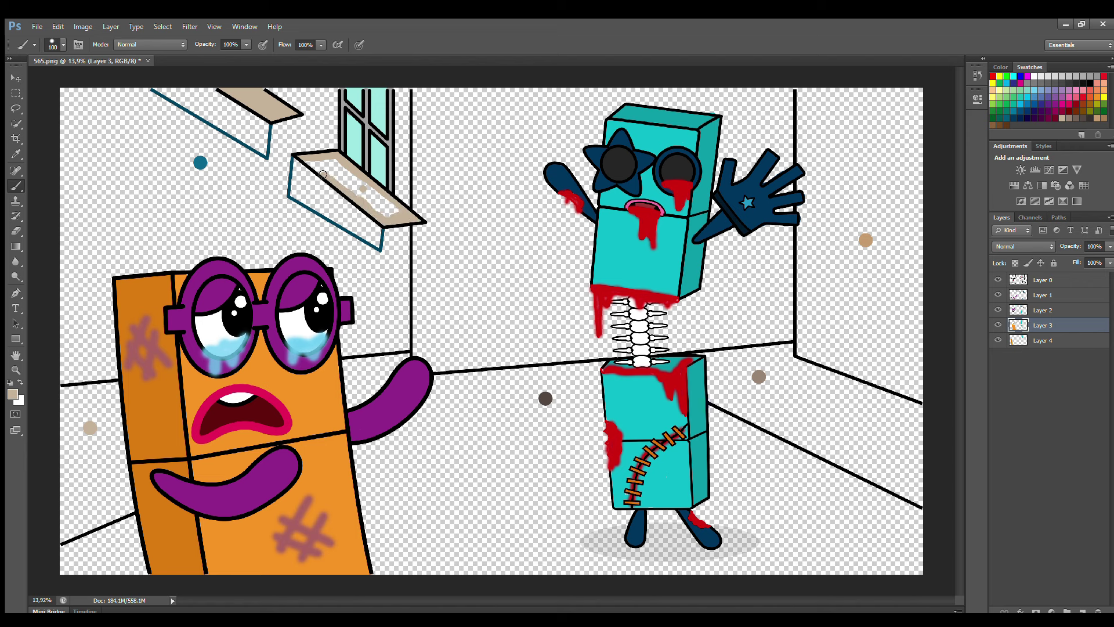
pyautogui.press(']')
pyautogui.press(']')
pyautogui.press(']')
pyautogui.moveTo(324, 162)
pyautogui.mouseDown()
pyautogui.moveTo(380, 206)
pyautogui.moveTo(336, 165)
pyautogui.mouseUp()
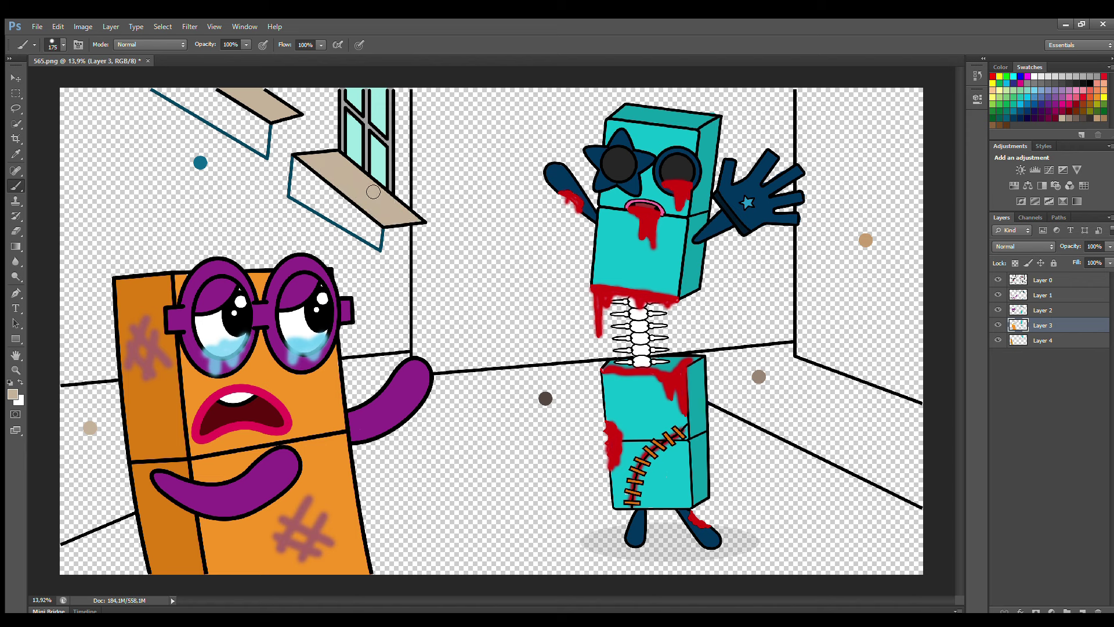
# Sample the dark teal outline colour and fill the shadows beneath both window ledges on Layer 4
pyautogui.hotkey('alt', '[')
pyautogui.keyDown('alt'); pyautogui.click(221, 132); pyautogui.keyUp('alt')
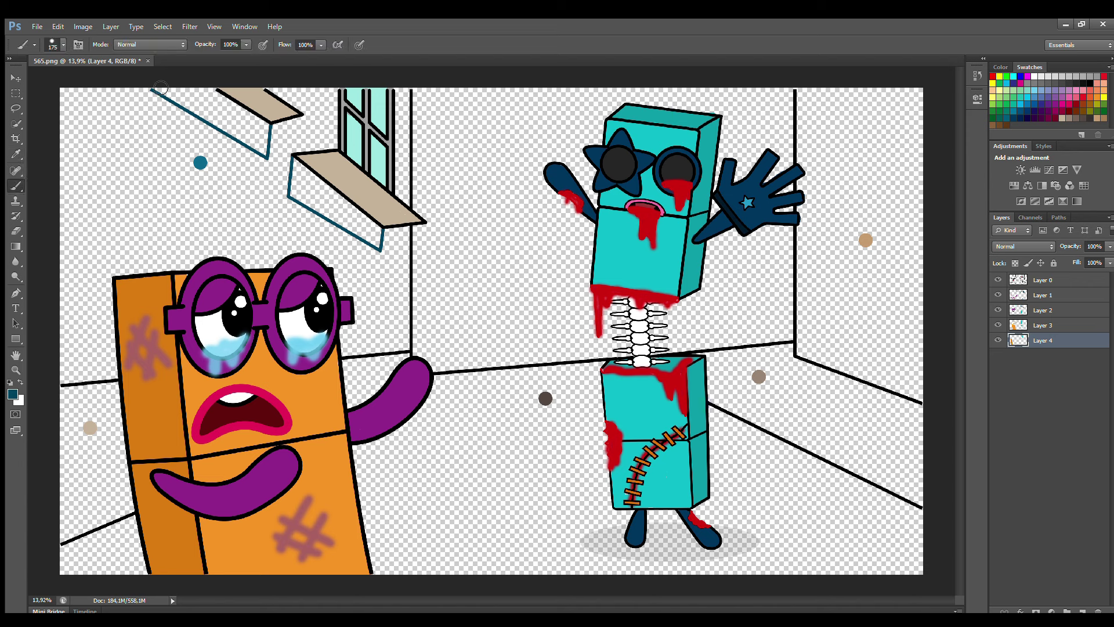
pyautogui.moveTo(161, 87)
pyautogui.mouseDown()
pyautogui.moveTo(262, 150)
pyautogui.moveTo(241, 110)
pyautogui.moveTo(180, 88)
pyautogui.moveTo(248, 128)
pyautogui.mouseUp()
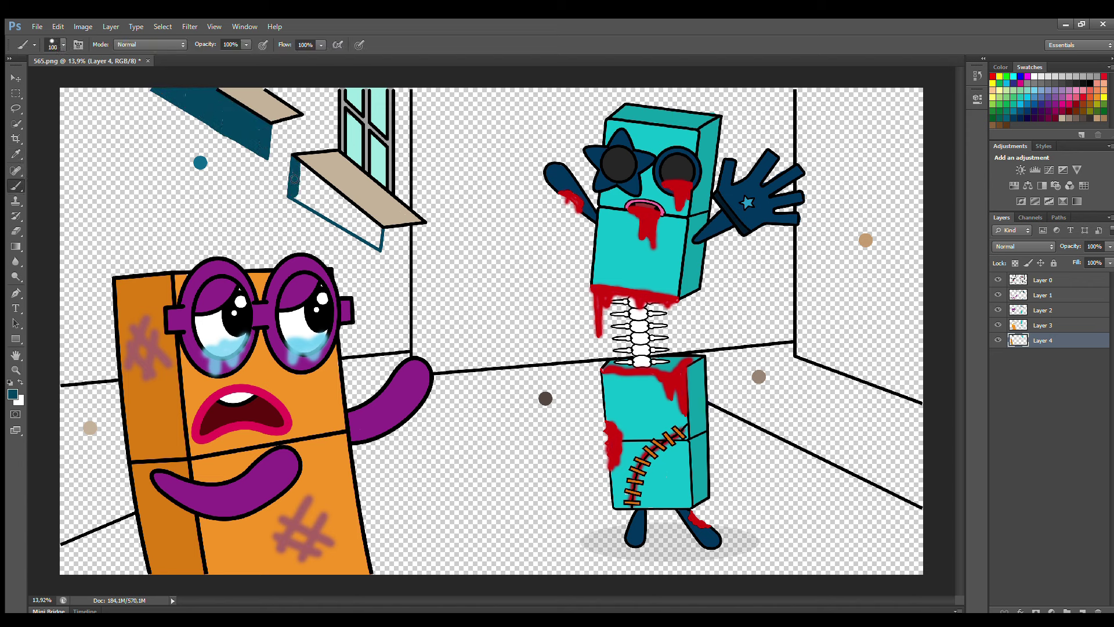
pyautogui.moveTo(301, 198); pyautogui.dragTo(360, 235)
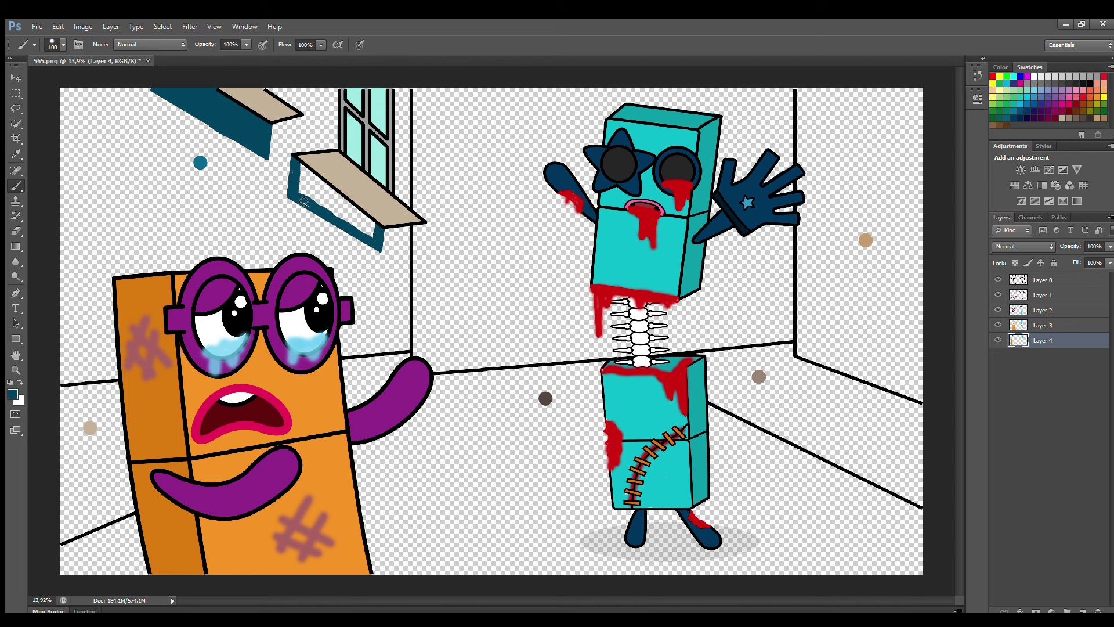
pyautogui.press(']')
pyautogui.moveTo(312, 193)
pyautogui.mouseDown()
pyautogui.moveTo(353, 210)
pyautogui.moveTo(374, 236)
pyautogui.moveTo(314, 196)
pyautogui.mouseUp()
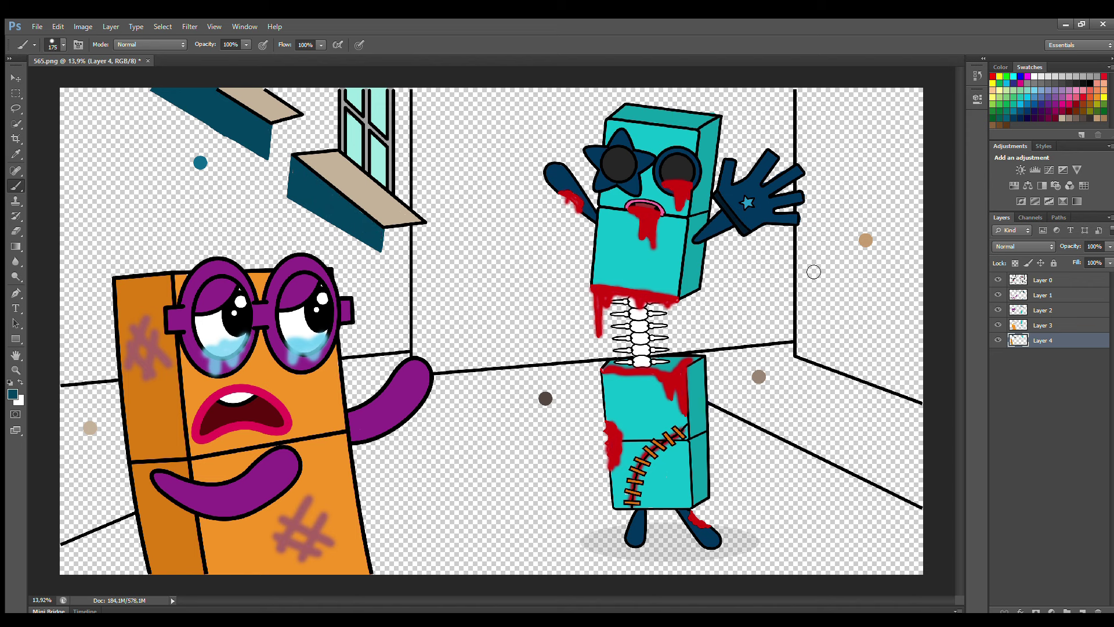
# Add Layer 5 beneath Layer 4 and paint the whole floor on it with the dark brown of the floor's colour dot
pyautogui.click(1083, 610)
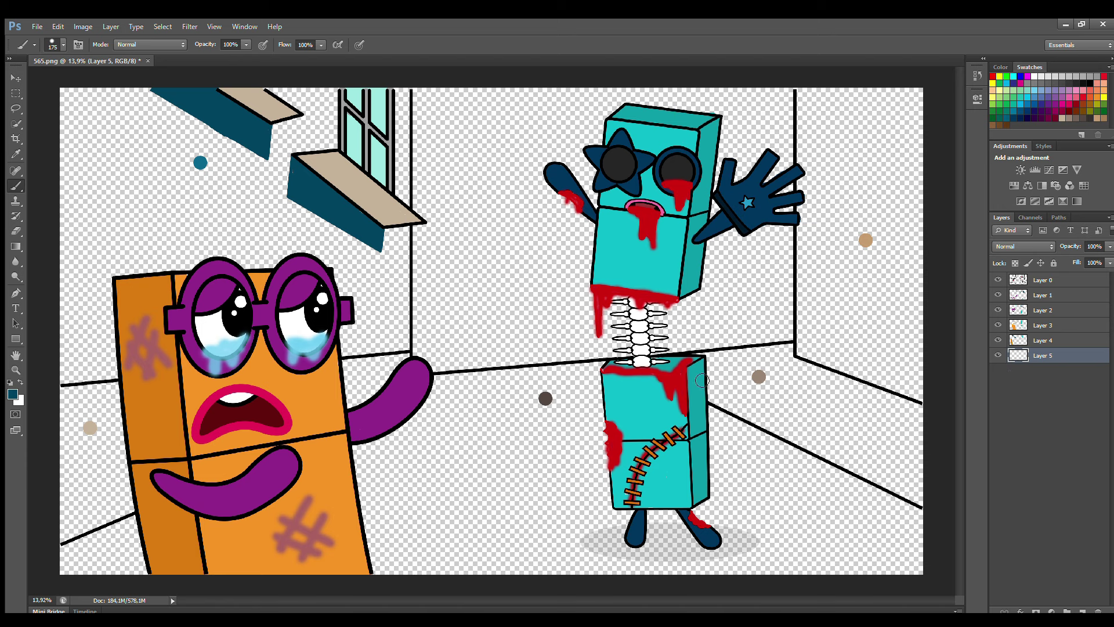
pyautogui.press('i')
pyautogui.press('b')
pyautogui.moveTo(86, 554)
pyautogui.mouseDown()
pyautogui.moveTo(78, 572)
pyautogui.moveTo(157, 534)
pyautogui.mouseUp()
pyautogui.moveTo(449, 434)
pyautogui.mouseDown()
pyautogui.moveTo(486, 399)
pyautogui.moveTo(621, 387)
pyautogui.moveTo(917, 531)
pyautogui.moveTo(843, 580)
pyautogui.moveTo(911, 587)
pyautogui.moveTo(829, 565)
pyautogui.moveTo(788, 510)
pyautogui.moveTo(581, 438)
pyautogui.moveTo(420, 462)
pyautogui.moveTo(678, 474)
pyautogui.moveTo(741, 532)
pyautogui.moveTo(464, 554)
pyautogui.moveTo(181, 597)
pyautogui.moveTo(199, 583)
pyautogui.moveTo(574, 574)
pyautogui.mouseUp()
pyautogui.press(']')
pyautogui.press(']')
pyautogui.press(']')
# Sample the tan dot and paint the upper part of the right-hand wall on Layer 5, filling the interior with brush size 700
pyautogui.keyDown('alt'); pyautogui.click(865, 240); pyautogui.keyUp('alt')
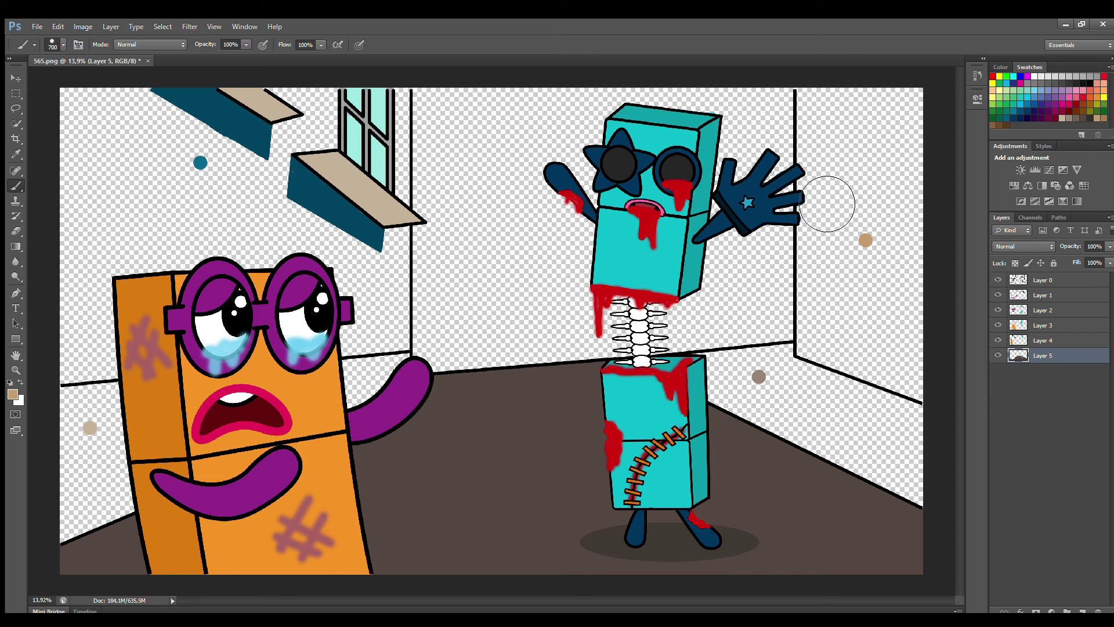
pyautogui.press('[')
pyautogui.press('[')
pyautogui.press('[')
pyautogui.moveTo(812, 93)
pyautogui.mouseDown()
pyautogui.moveTo(825, 348)
pyautogui.moveTo(807, 338)
pyautogui.moveTo(808, 353)
pyautogui.moveTo(924, 398)
pyautogui.mouseUp()
pyautogui.press('[')
pyautogui.press('[')
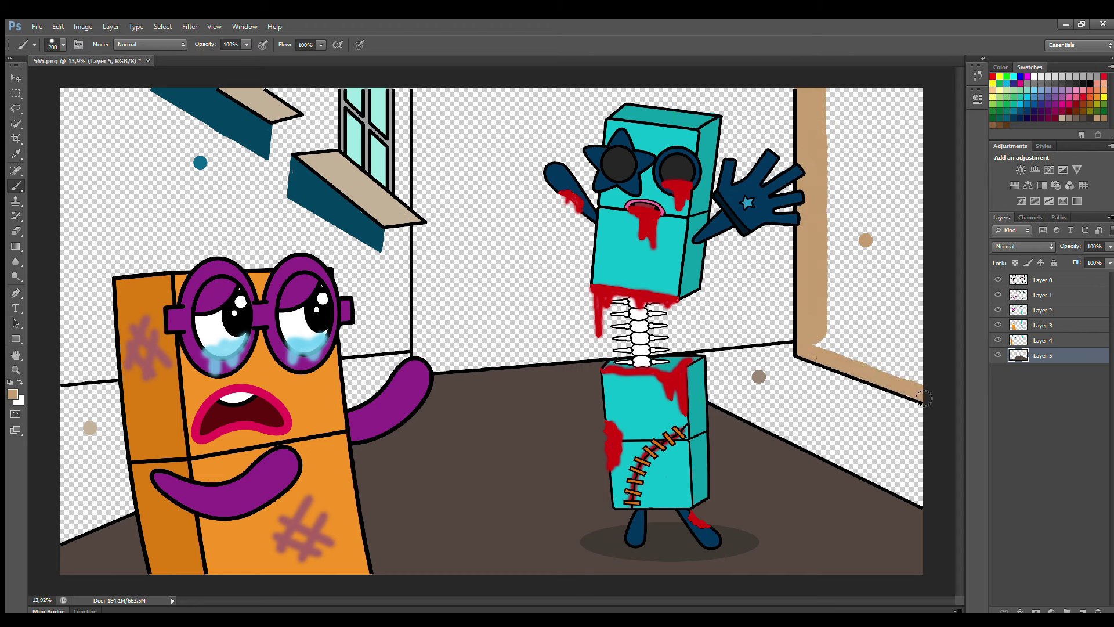
pyautogui.press(']')
pyautogui.press(']')
pyautogui.press(']')
pyautogui.press(']')
pyautogui.press(']')
pyautogui.moveTo(857, 122)
pyautogui.mouseDown()
pyautogui.moveTo(868, 330)
pyautogui.moveTo(926, 378)
pyautogui.moveTo(932, 150)
pyautogui.moveTo(898, 298)
pyautogui.moveTo(932, 385)
pyautogui.mouseUp()
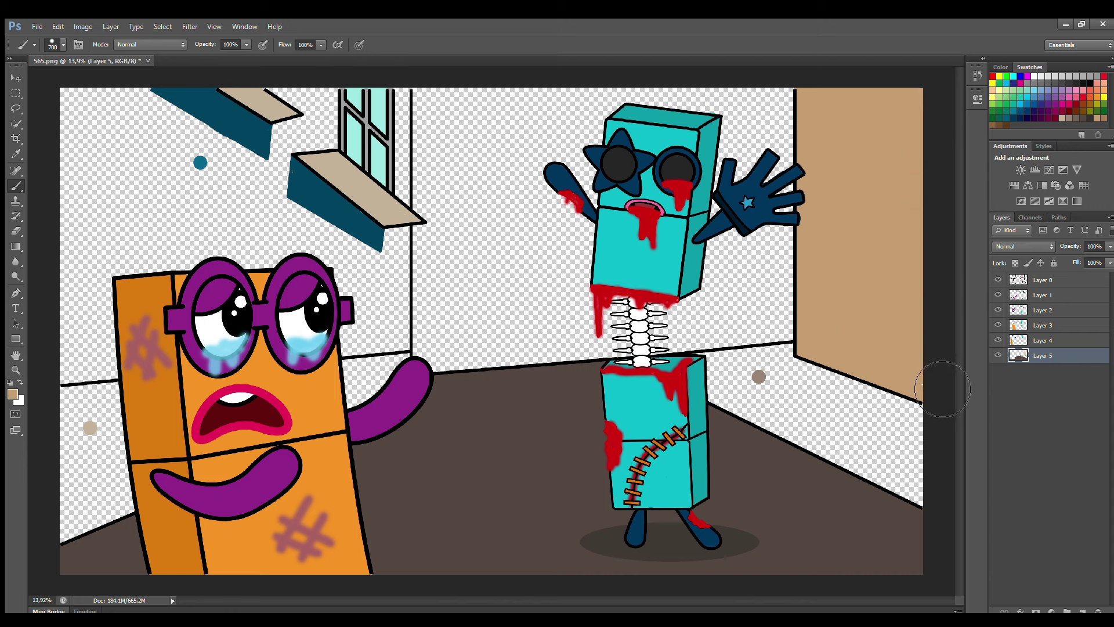
# Sample the teal-blue dot and paint the upper part of the left-hand wall around the window on Layer 5
pyautogui.keyDown('alt'); pyautogui.click(200, 162); pyautogui.keyUp('alt')
pyautogui.press('[')
pyautogui.press('[')
pyautogui.press('[')
pyautogui.moveTo(73, 363)
pyautogui.mouseDown()
pyautogui.moveTo(146, 378)
pyautogui.moveTo(85, 381)
pyautogui.moveTo(135, 378)
pyautogui.moveTo(119, 364)
pyautogui.moveTo(150, 376)
pyautogui.mouseUp()
pyautogui.moveTo(344, 353)
pyautogui.mouseDown()
pyautogui.moveTo(394, 348)
pyautogui.moveTo(404, 328)
pyautogui.moveTo(406, 89)
pyautogui.mouseUp()
pyautogui.press(']')
pyautogui.press(']')
pyautogui.moveTo(324, 110)
pyautogui.mouseDown()
pyautogui.moveTo(119, 159)
pyautogui.moveTo(185, 147)
pyautogui.mouseUp()
pyautogui.press(']')
pyautogui.moveTo(198, 198)
pyautogui.mouseDown()
pyautogui.moveTo(142, 319)
pyautogui.moveTo(258, 187)
pyautogui.moveTo(301, 201)
pyautogui.moveTo(312, 236)
pyautogui.moveTo(393, 253)
pyautogui.moveTo(404, 332)
pyautogui.moveTo(385, 348)
pyautogui.moveTo(310, 293)
pyautogui.moveTo(261, 279)
pyautogui.moveTo(285, 273)
pyautogui.mouseUp()
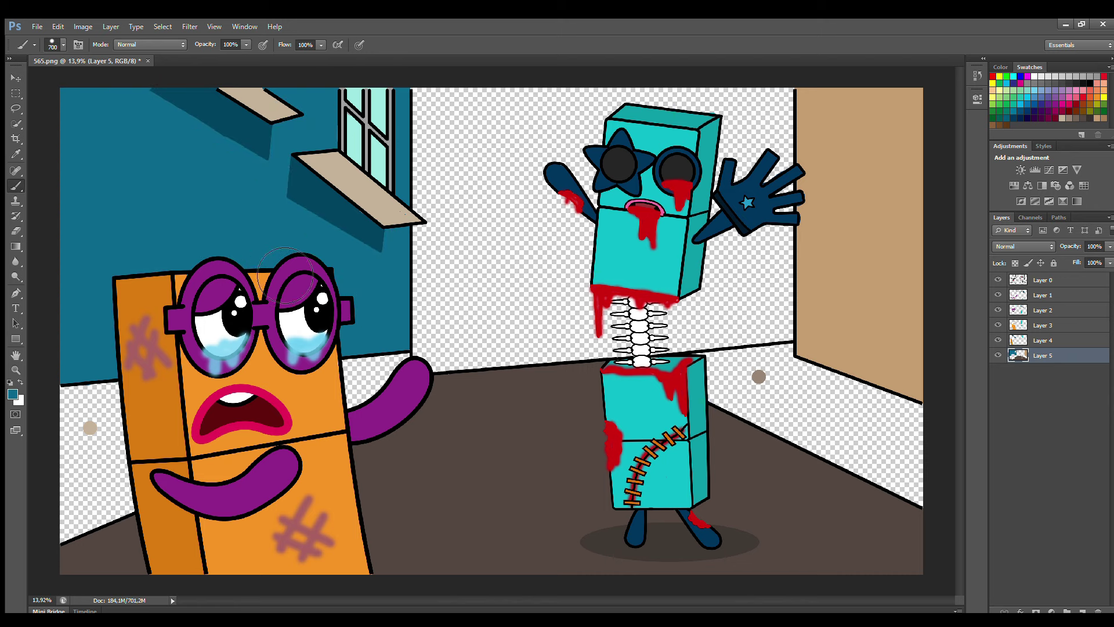
# Add Layer 6 beneath Layer 5 and paint the lower strip of the left-hand wall beige with brush size 700
pyautogui.hotkey('ctrl', 'shift', 'alt', 'n')
pyautogui.keyDown('alt'); pyautogui.click(359, 192); pyautogui.keyUp('alt')
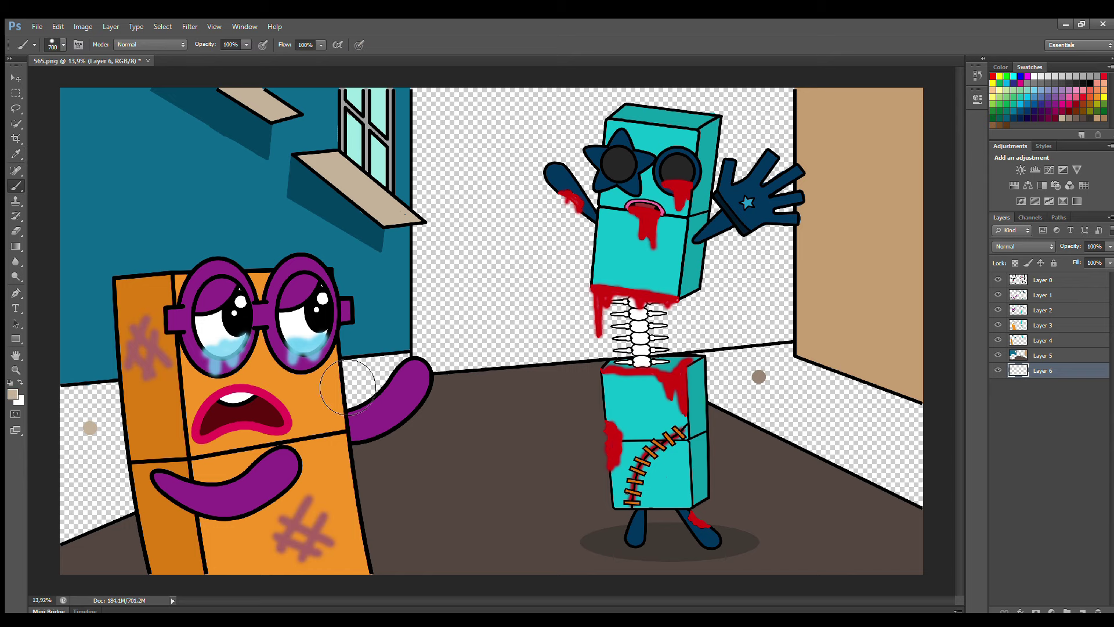
pyautogui.moveTo(348, 377)
pyautogui.mouseDown()
pyautogui.moveTo(381, 421)
pyautogui.moveTo(87, 455)
pyautogui.moveTo(87, 522)
pyautogui.mouseUp()
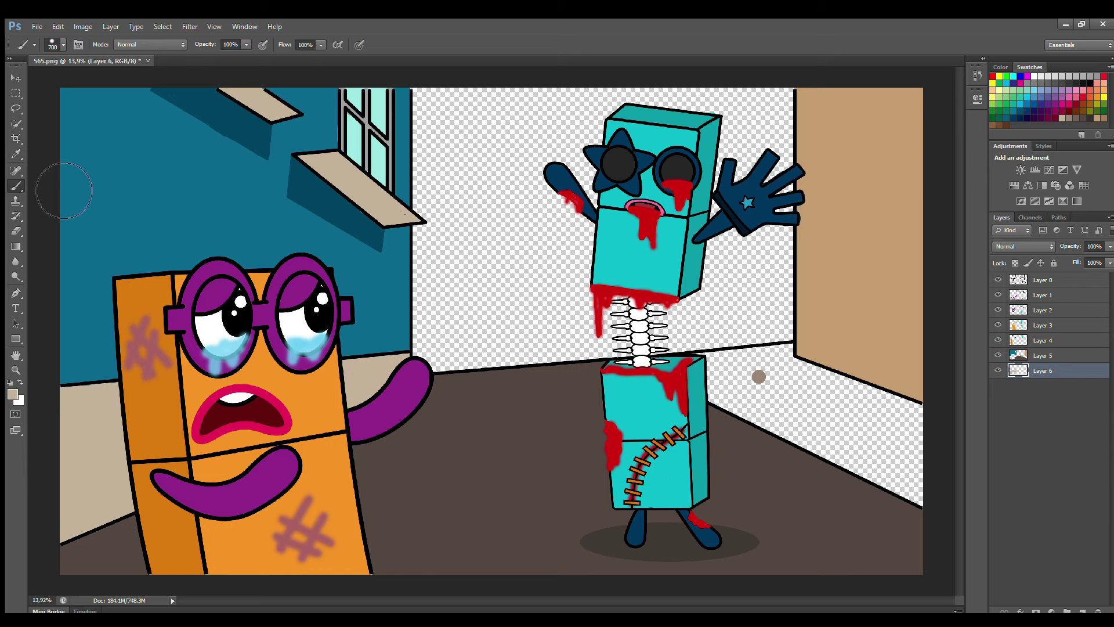
# Sample the taupe dot and paint the lower strip of the right-hand wall on Layer 6
pyautogui.press('i')
pyautogui.click(759, 376)
pyautogui.press('b')
pyautogui.moveTo(754, 383)
pyautogui.mouseDown()
pyautogui.moveTo(721, 374)
pyautogui.moveTo(808, 390)
pyautogui.moveTo(932, 523)
pyautogui.moveTo(925, 440)
pyautogui.mouseUp()
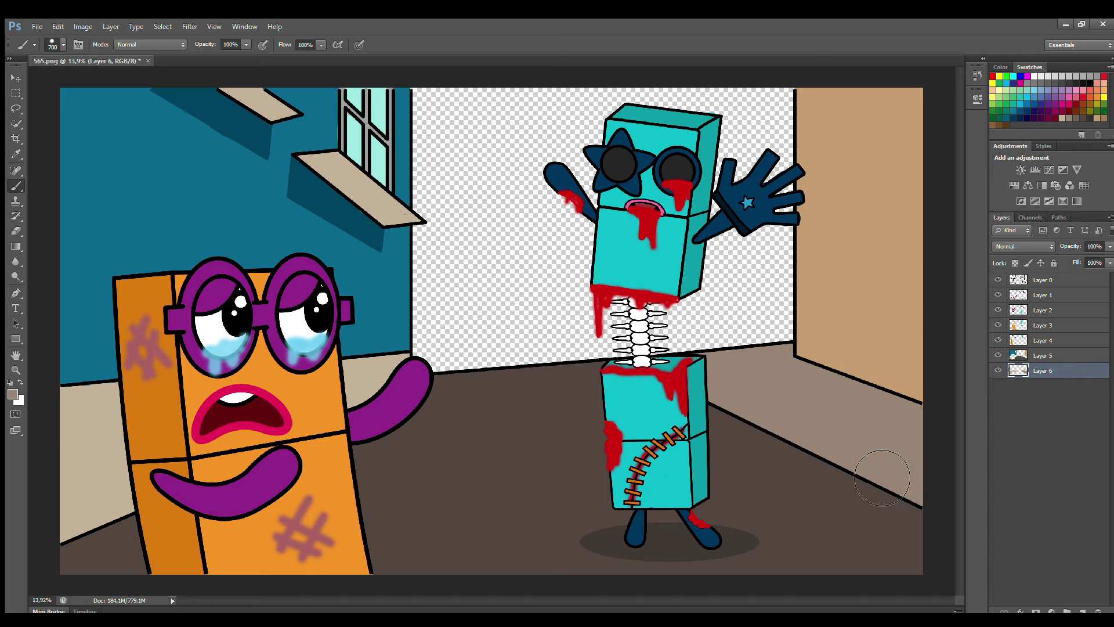
# Add Layer 7 beneath Layer 6 and paint a row of rounded dark green bushes along the back with brush size 1200
pyautogui.click(1083, 610)
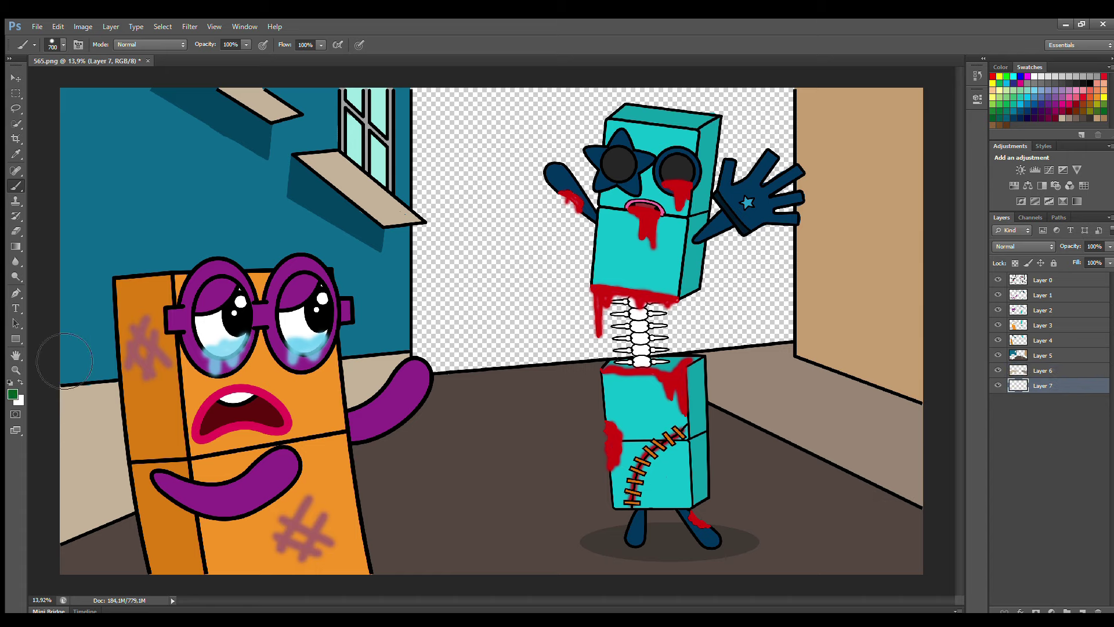
pyautogui.press('i')
pyautogui.press('b')
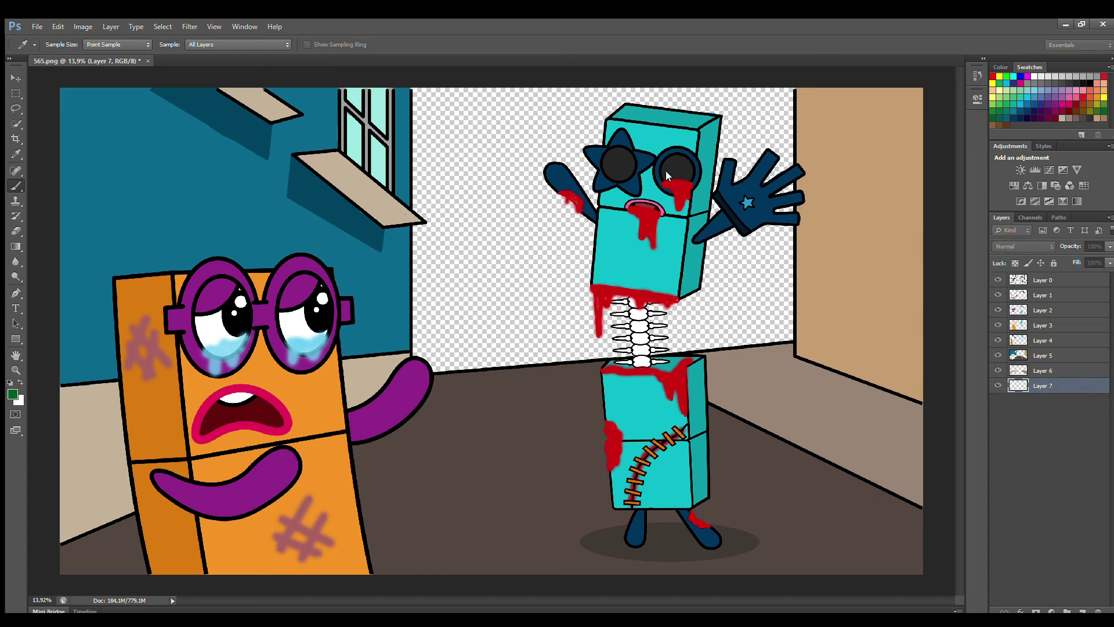
pyautogui.click(441, 352)
pyautogui.click(513, 325)
pyautogui.click(592, 346)
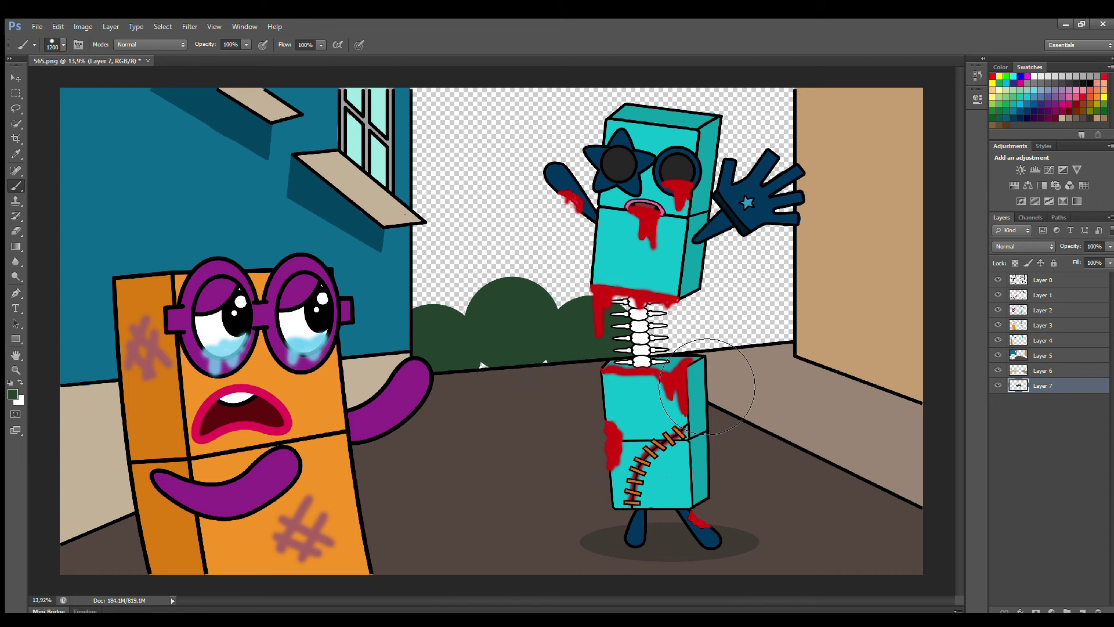
pyautogui.click(728, 336)
pyautogui.click(774, 342)
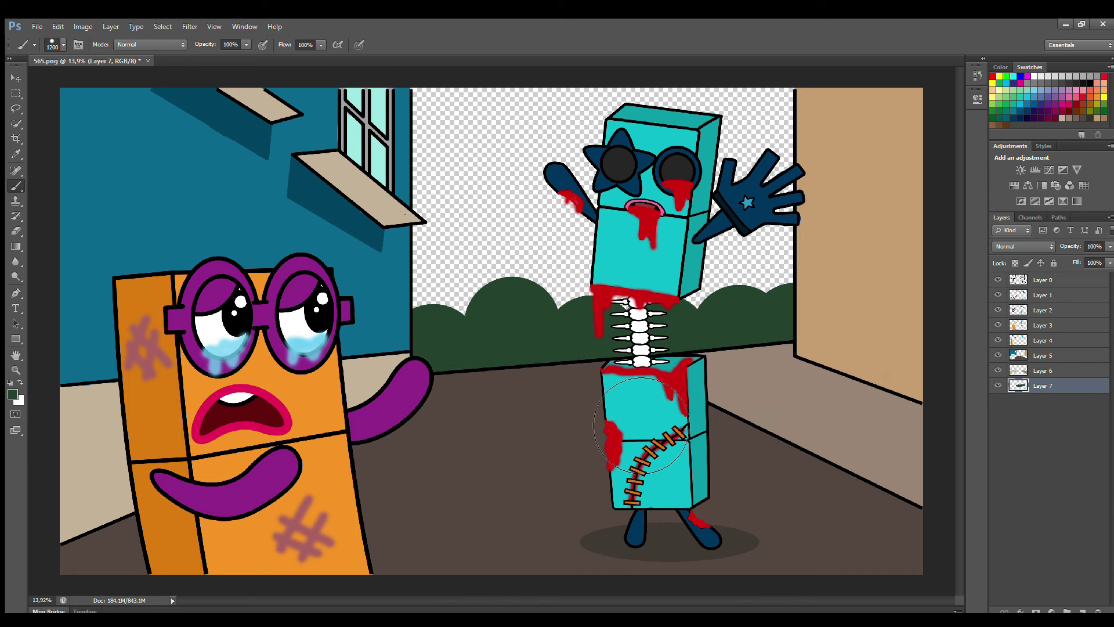
# Add Layer 8 beneath Layer 7 and paint a taller row of darker green bushes behind the first with brush size 1200
pyautogui.click(1082, 611)
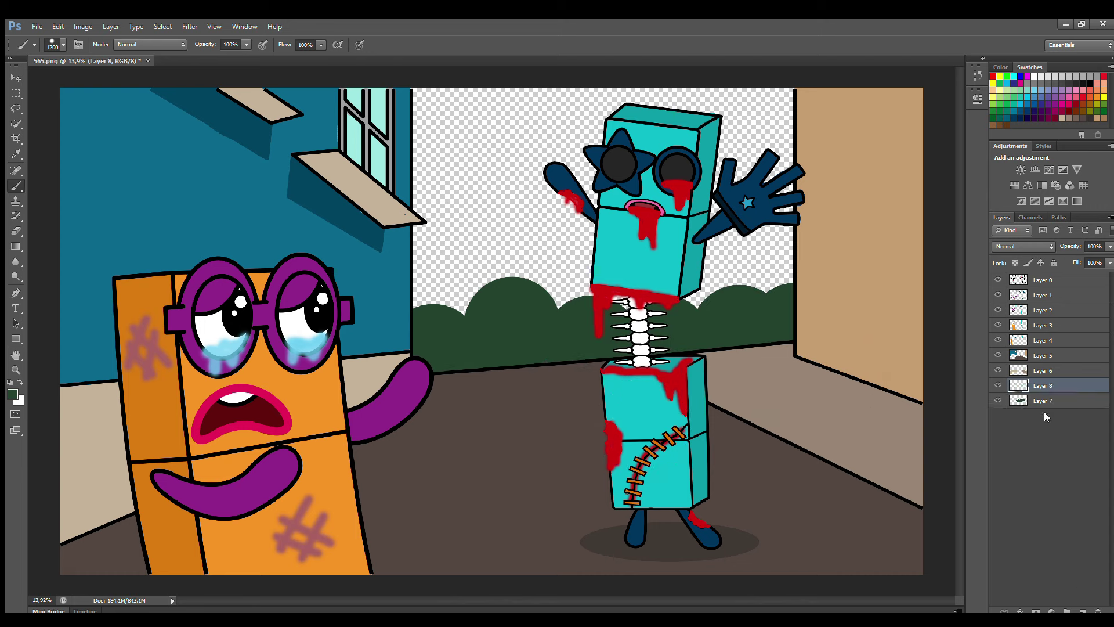
pyautogui.press('i')
pyautogui.press('b')
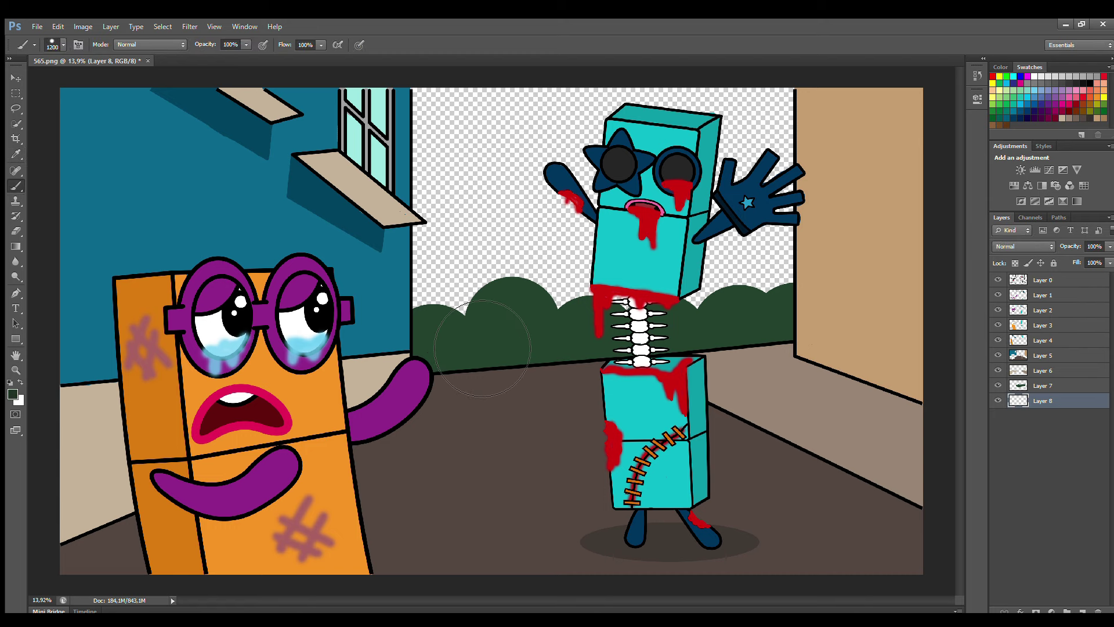
pyautogui.moveTo(485, 331)
pyautogui.mouseDown()
pyautogui.moveTo(566, 332)
pyautogui.moveTo(614, 351)
pyautogui.moveTo(686, 328)
pyautogui.moveTo(814, 342)
pyautogui.moveTo(703, 397)
pyautogui.mouseUp()
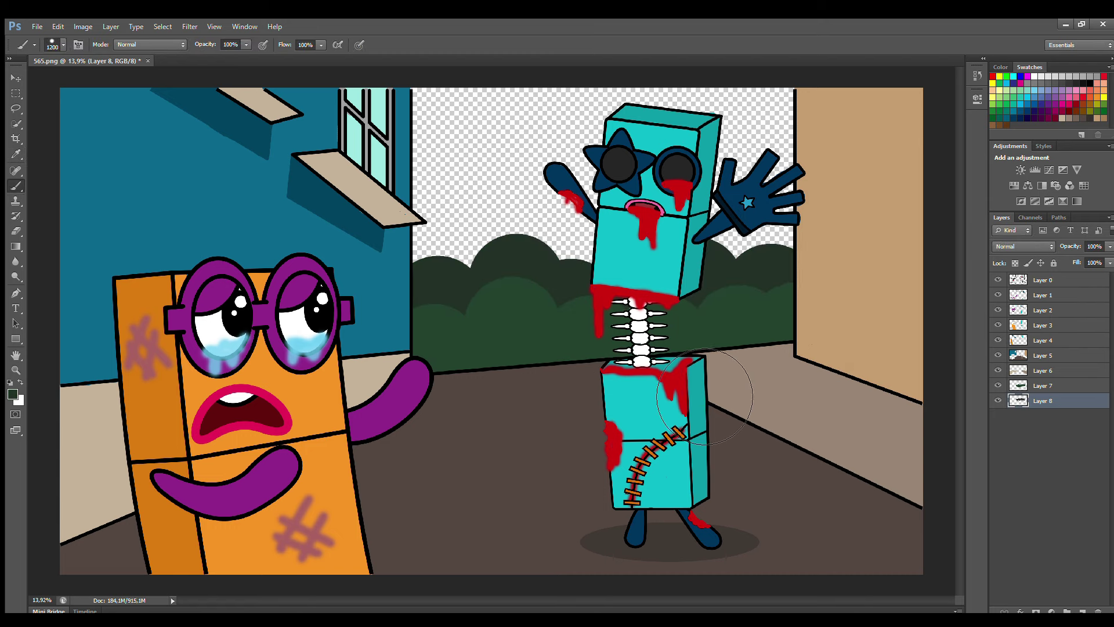
# Add Layer 9 beneath Layer 8 and paint a soft dark purple haze just above the bushes with a size 1200 brush
pyautogui.click(1082, 611)
pyautogui.click(1053, 118)
pyautogui.press('i')
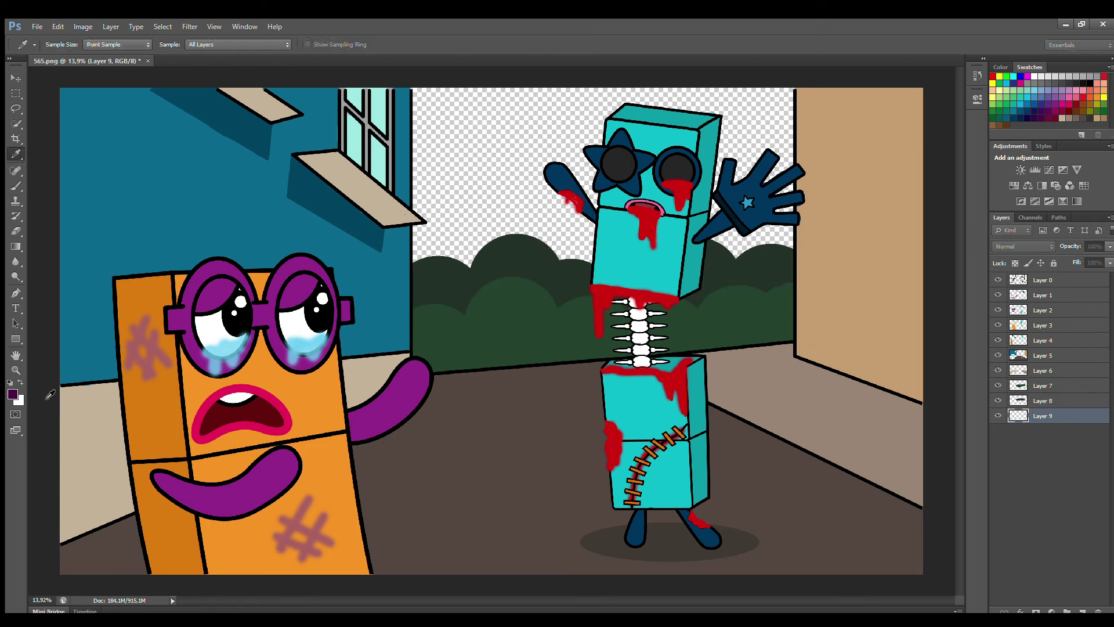
pyautogui.press('b')
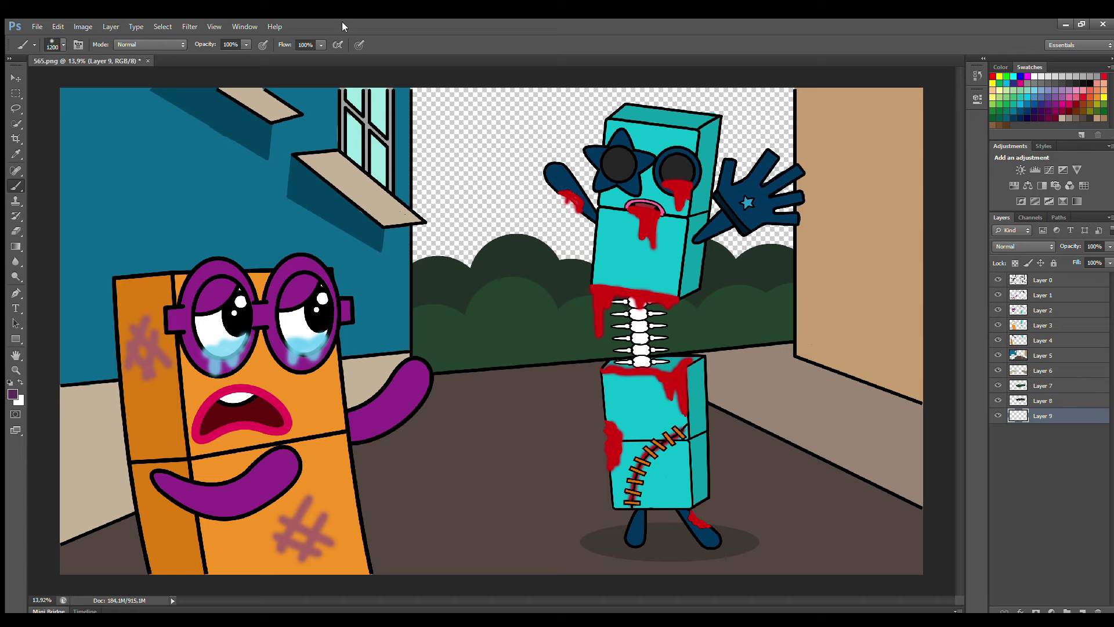
pyautogui.moveTo(442, 288)
pyautogui.mouseDown()
pyautogui.moveTo(444, 311)
pyautogui.moveTo(643, 318)
pyautogui.moveTo(772, 285)
pyautogui.moveTo(798, 293)
pyautogui.mouseUp()
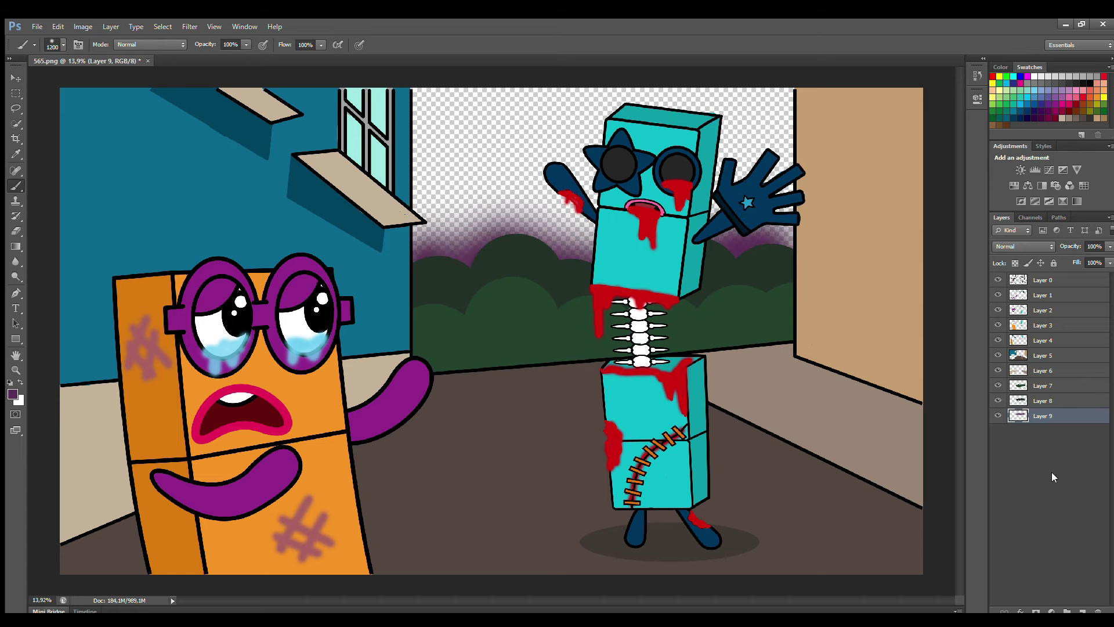
# Add Layer 10 beneath Layer 9 and stamp a large pale yellow moon behind the teal character with brush size 2800
pyautogui.click(1082, 610)
pyautogui.click(998, 98)
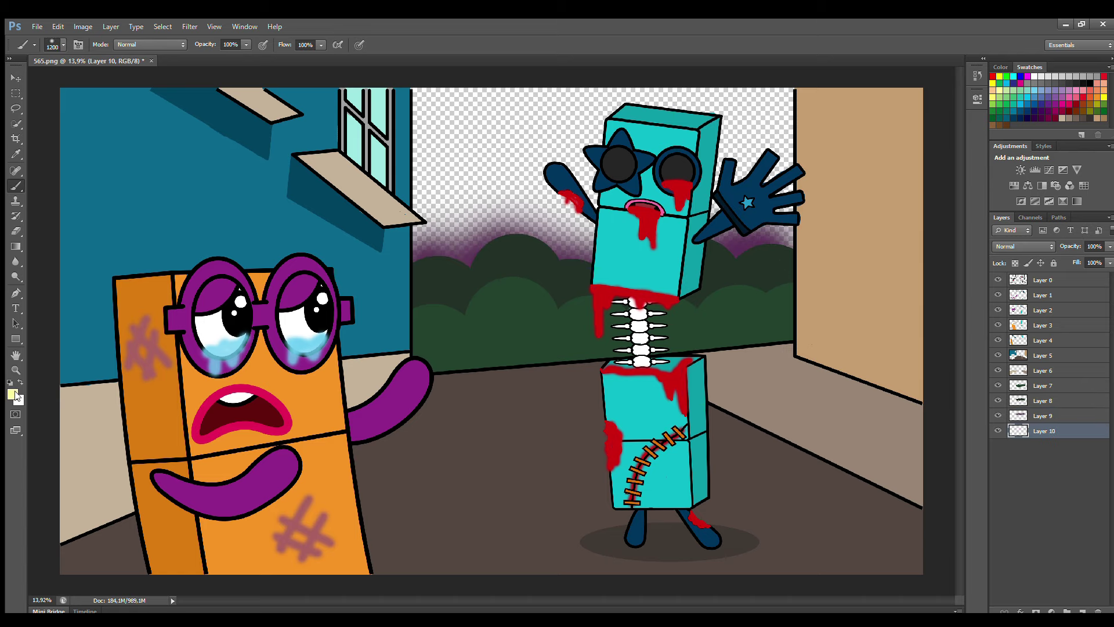
pyautogui.press('i')
pyautogui.press('b')
pyautogui.click(587, 162)
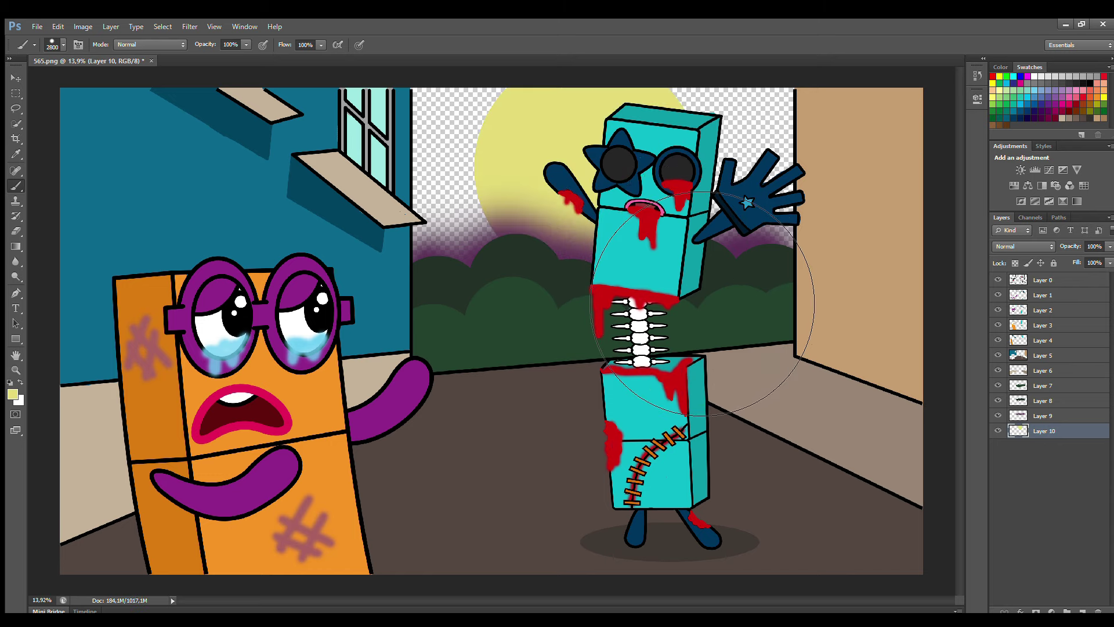
# Add Layer 11 beneath Layer 10 and paint a soft pale yellow glow around the moon with brush size 3500
pyautogui.click(1083, 611)
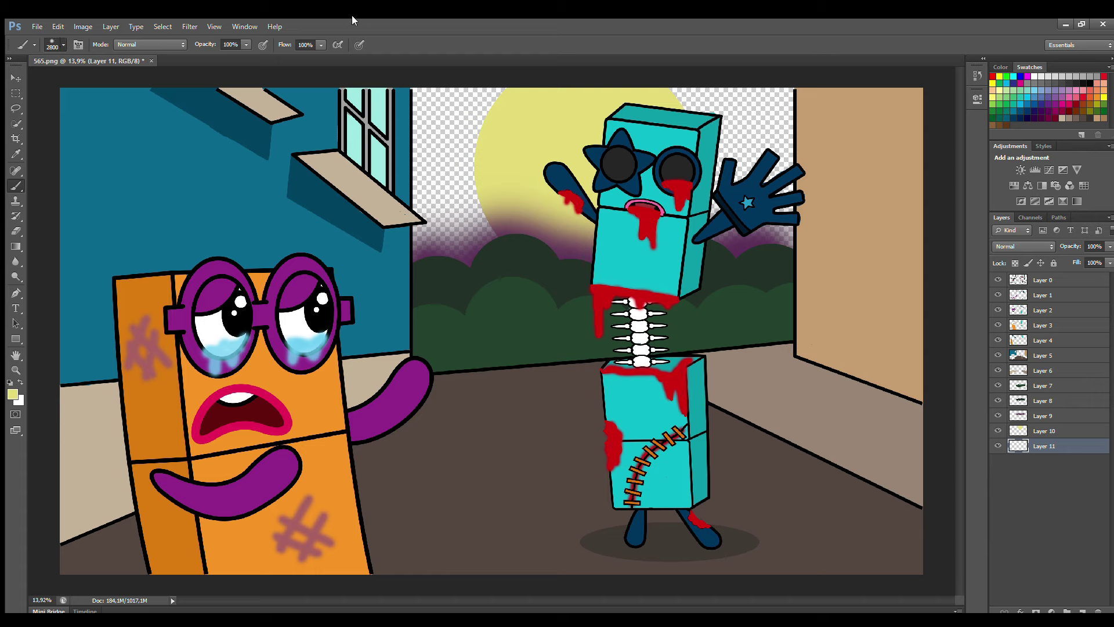
pyautogui.press(']')
pyautogui.press(']')
pyautogui.press(']')
pyautogui.press(']')
pyautogui.press(']')
pyautogui.press(']')
pyautogui.press(']')
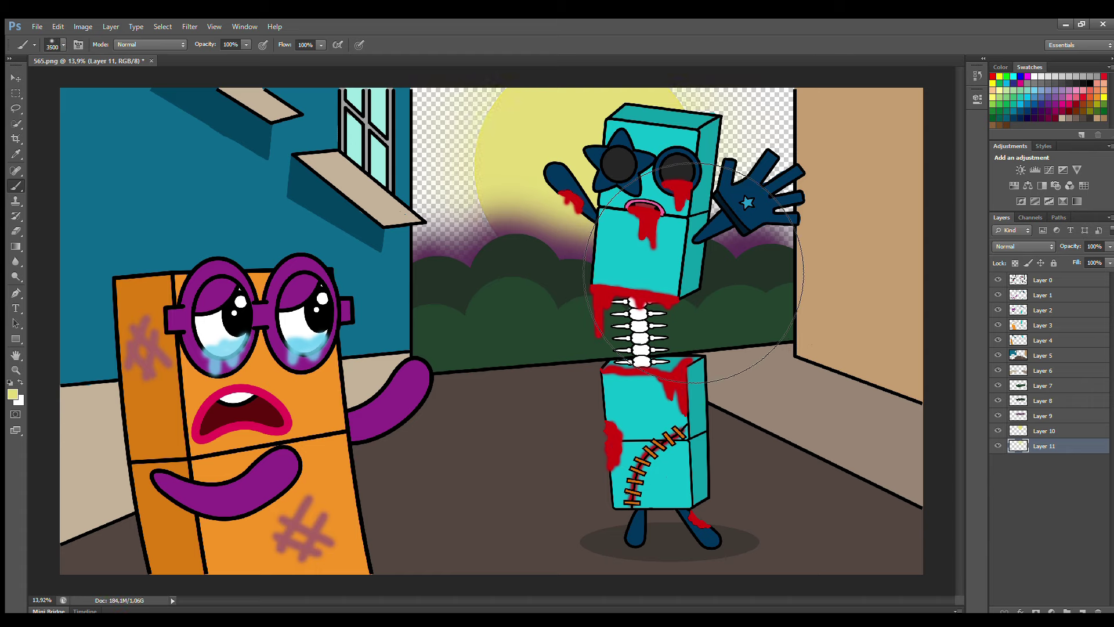
# Add Layer 12 beneath Layer 11 and fill the night sky with dark navy blue using a soft brush of size 1900
pyautogui.click(1083, 611)
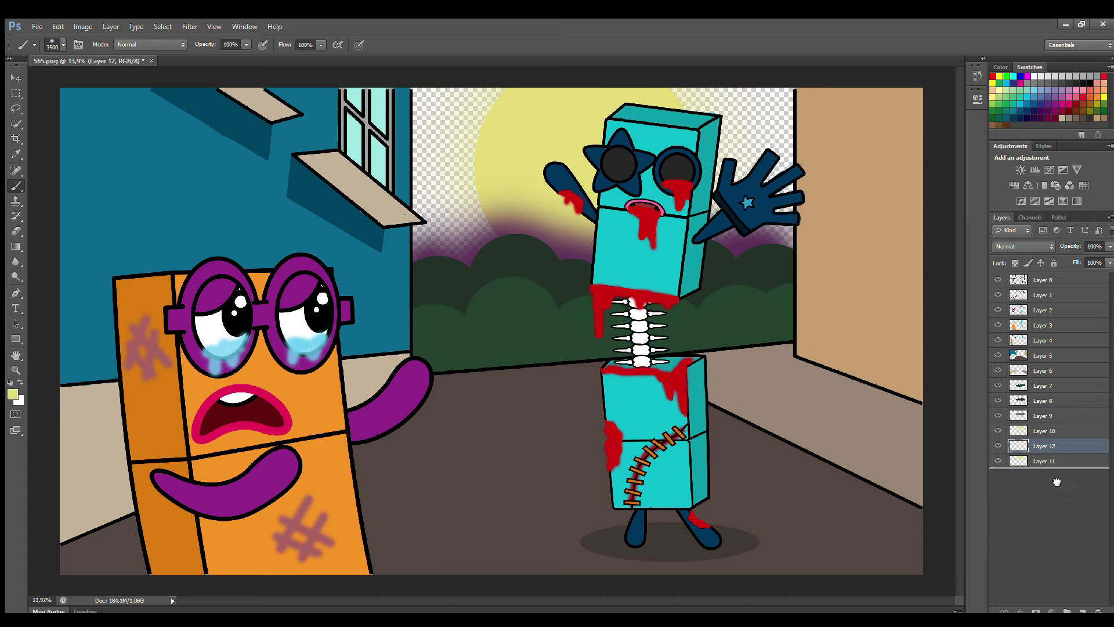
pyautogui.click(1031, 119)
pyautogui.press('[')
pyautogui.press('[')
pyautogui.press('[')
pyautogui.press('[')
pyautogui.press('[')
pyautogui.press('[')
pyautogui.press('[')
pyautogui.press('[')
pyautogui.press('[')
pyautogui.press('[')
pyautogui.press('[')
pyautogui.press('[')
pyautogui.press('[')
pyautogui.press('[')
pyautogui.press('[')
pyautogui.press('[')
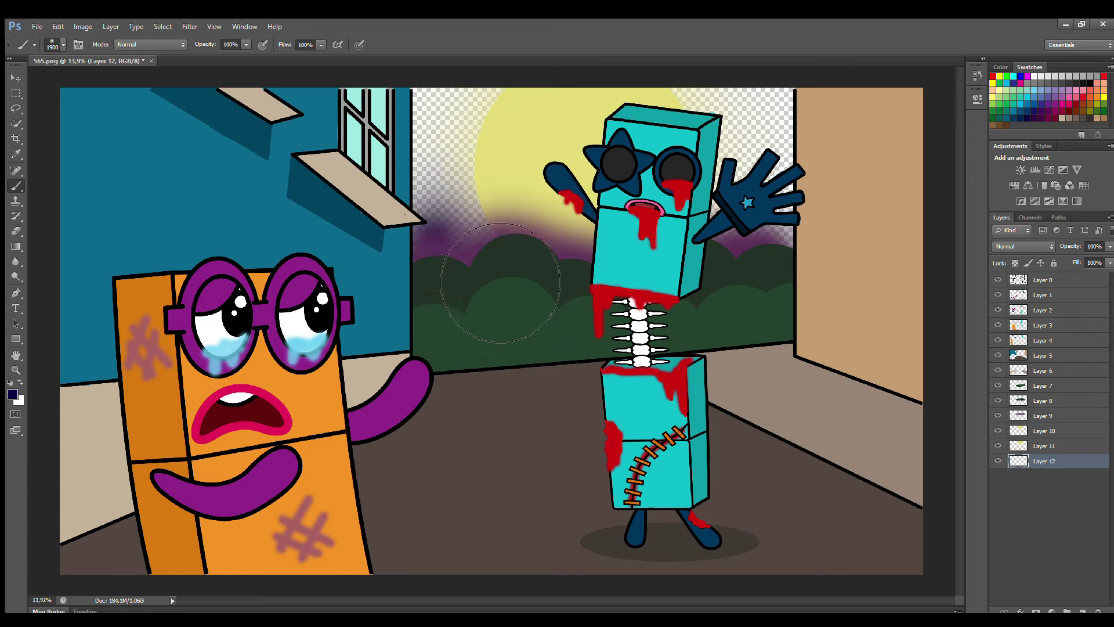
pyautogui.moveTo(500, 282)
pyautogui.mouseDown()
pyautogui.moveTo(820, 220)
pyautogui.moveTo(824, 209)
pyautogui.mouseUp()
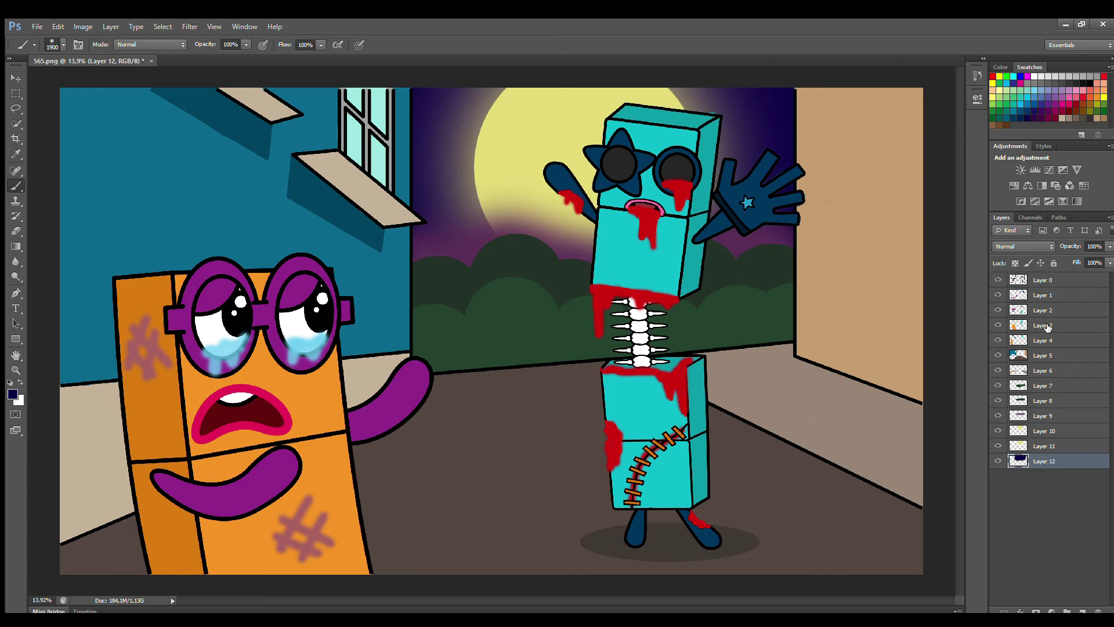
pyautogui.click(1044, 341)
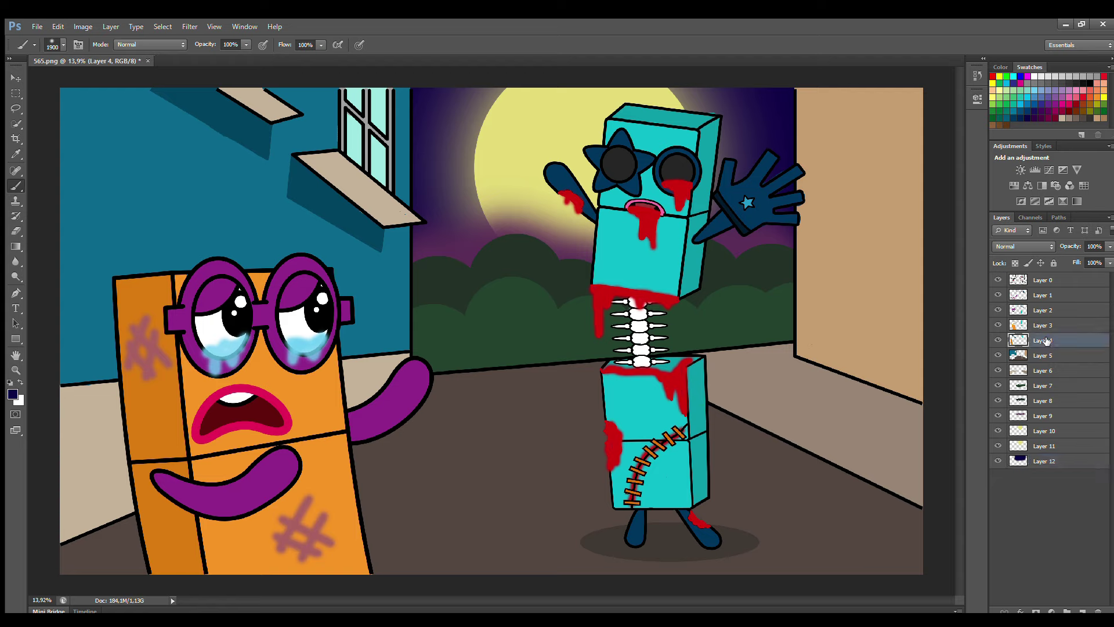
pyautogui.press('e')
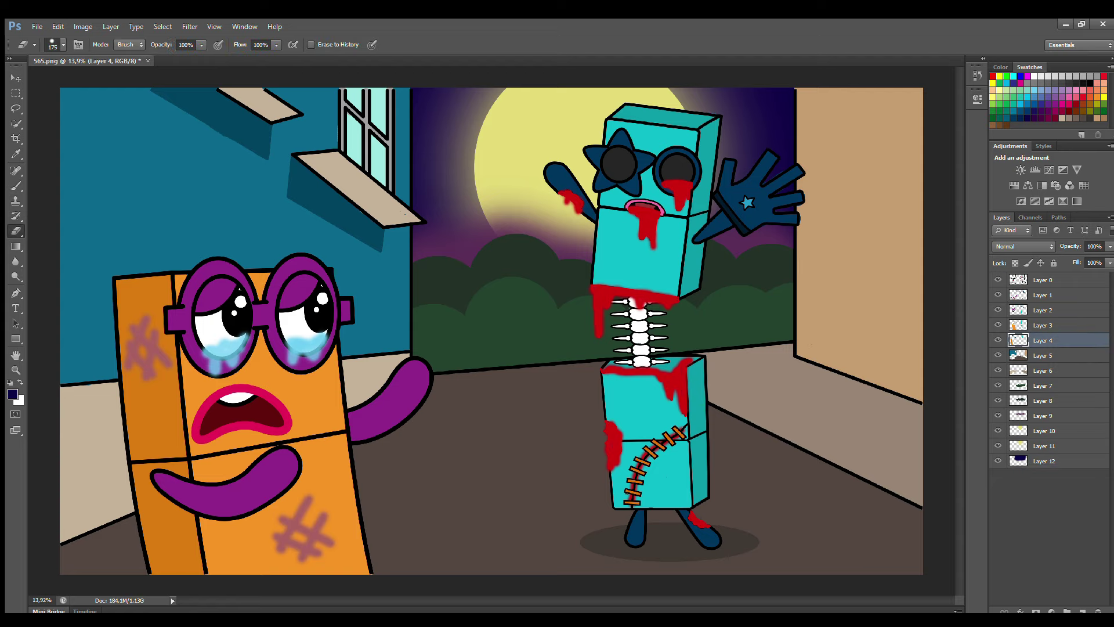
# Paint a glowing red pupil in each of the teal character's black eyes on Layer 1 with a soft size 300 brush
pyautogui.click(1044, 296)
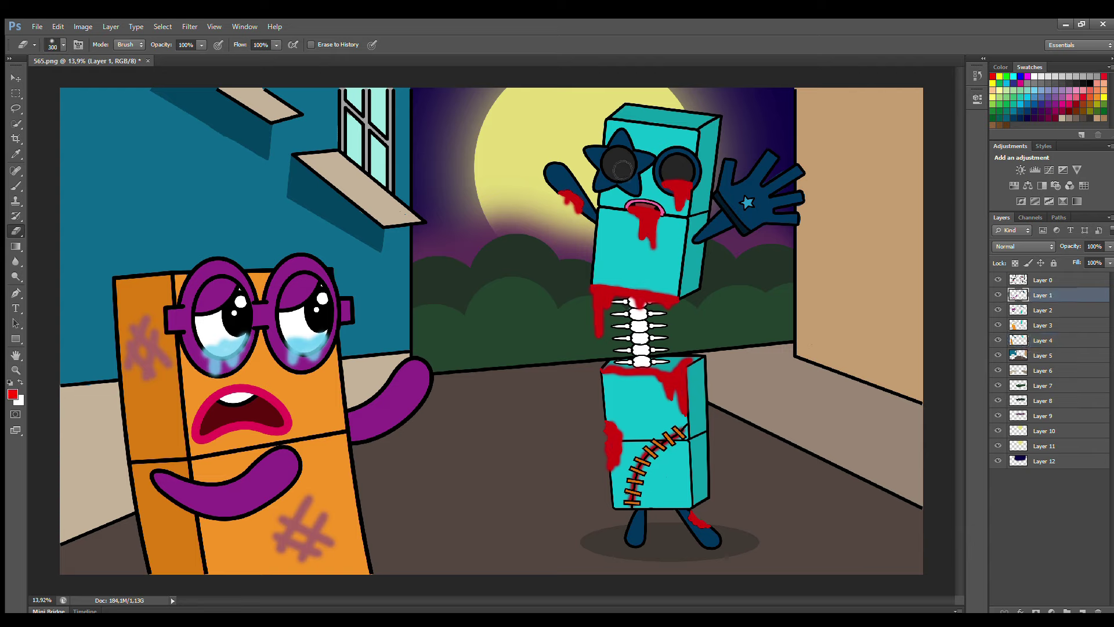
pyautogui.hotkey('ctrl', 'z')
pyautogui.press('b')
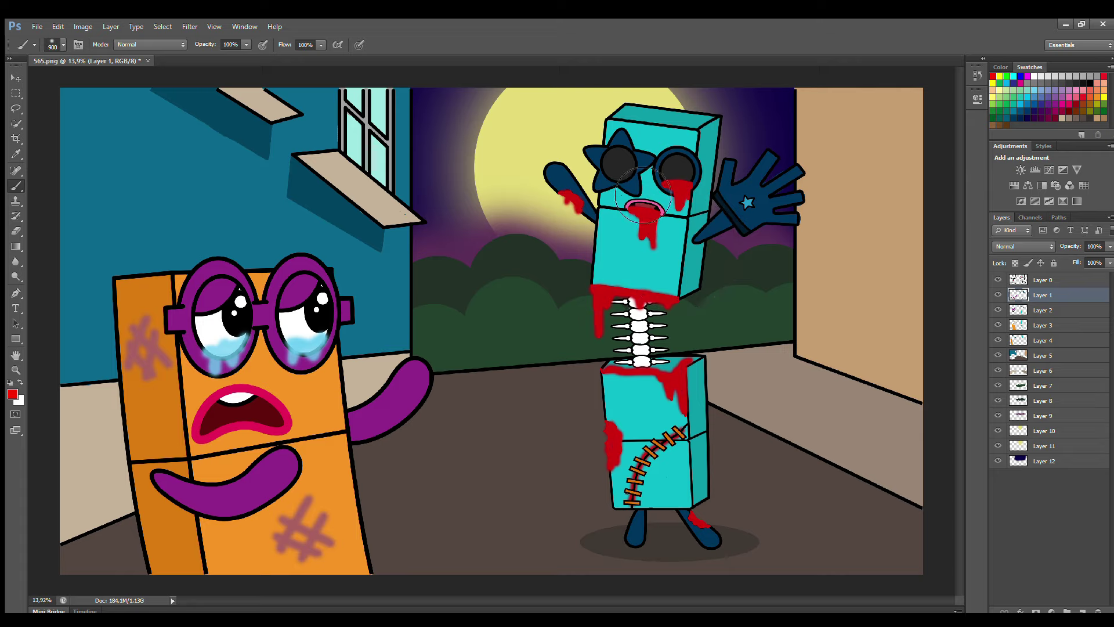
pyautogui.press('[')
pyautogui.press('[')
pyautogui.press('[')
pyautogui.press('[')
pyautogui.press('[')
pyautogui.press('[')
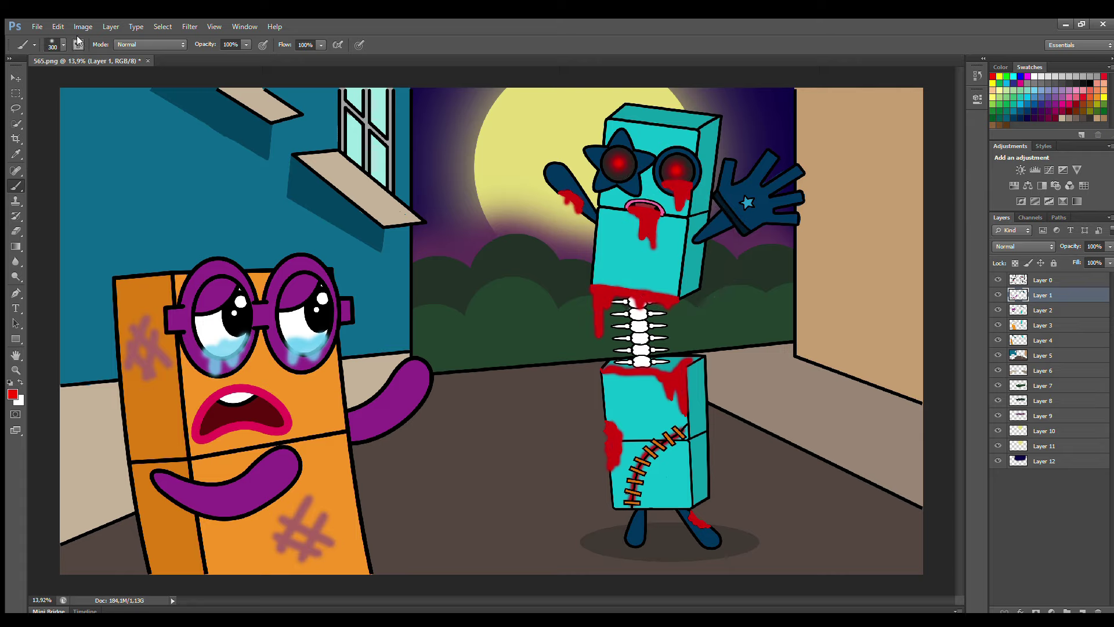